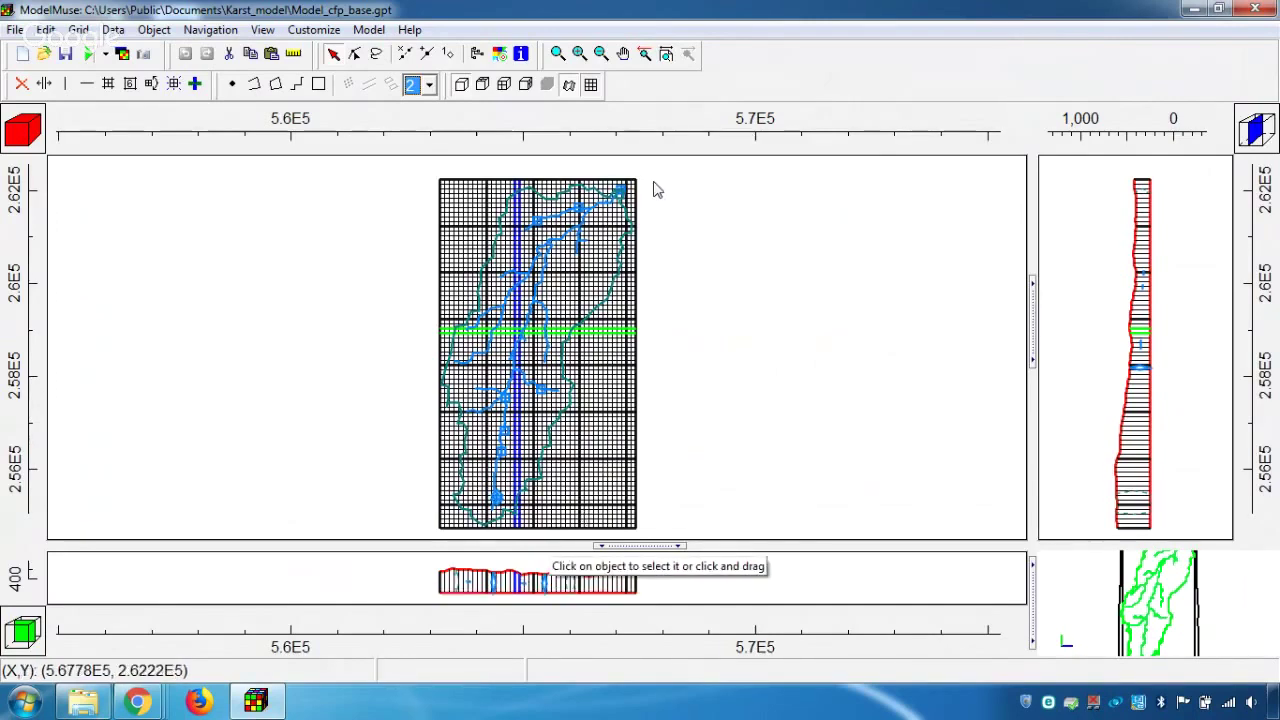
- Zoom in to inspect the conduits along the grid's upper-right edge, then zoom back out
scroll(655, 190, up, 5)
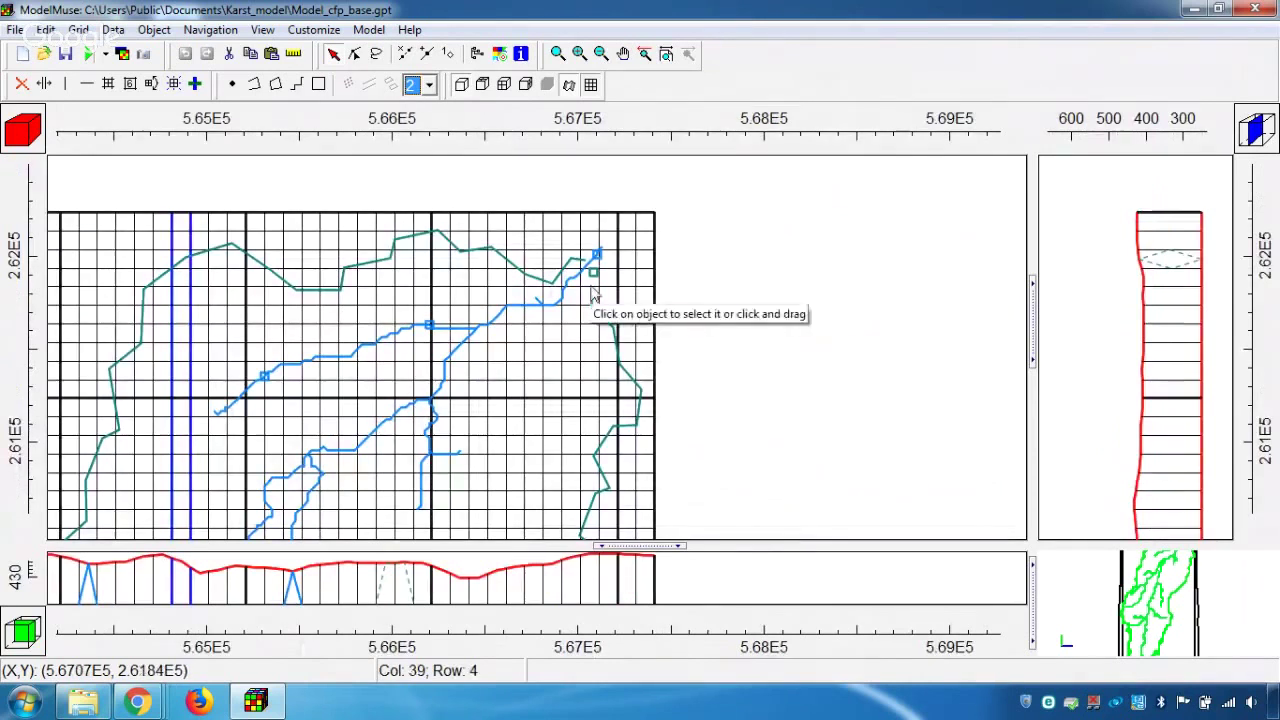
scroll(610, 240, up, 5)
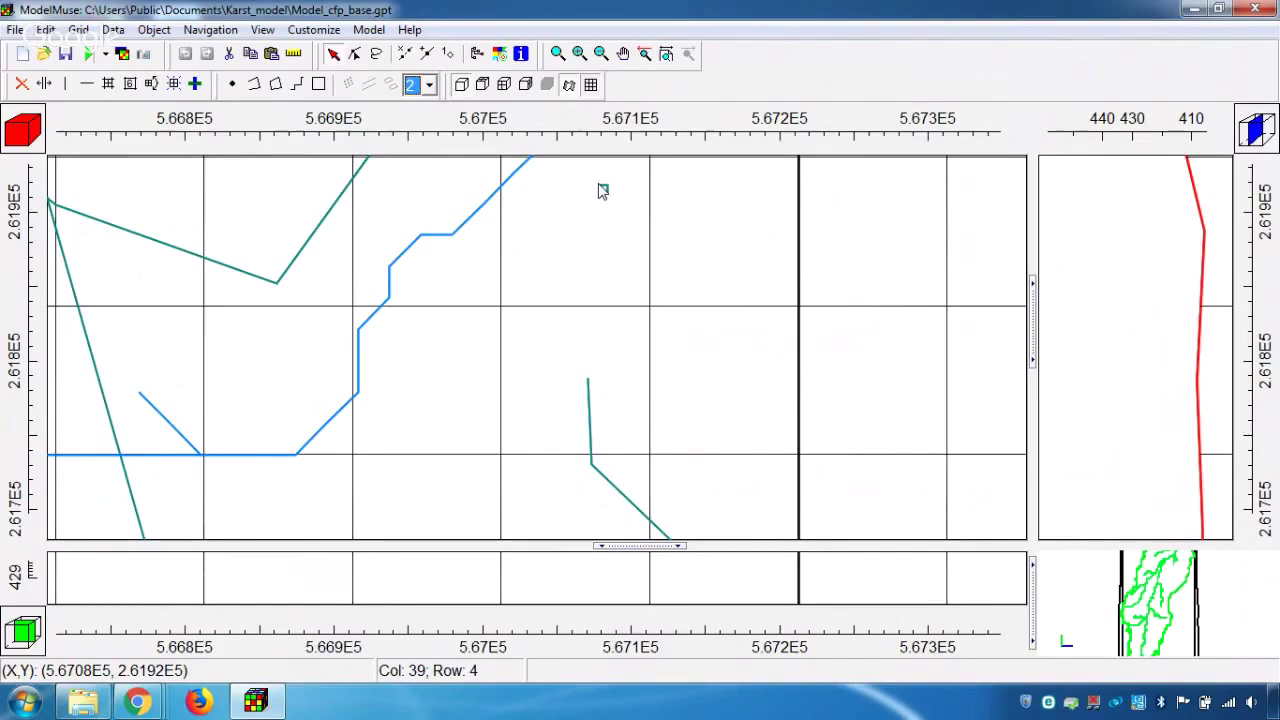
click(603, 189)
scroll(597, 216, down, 3)
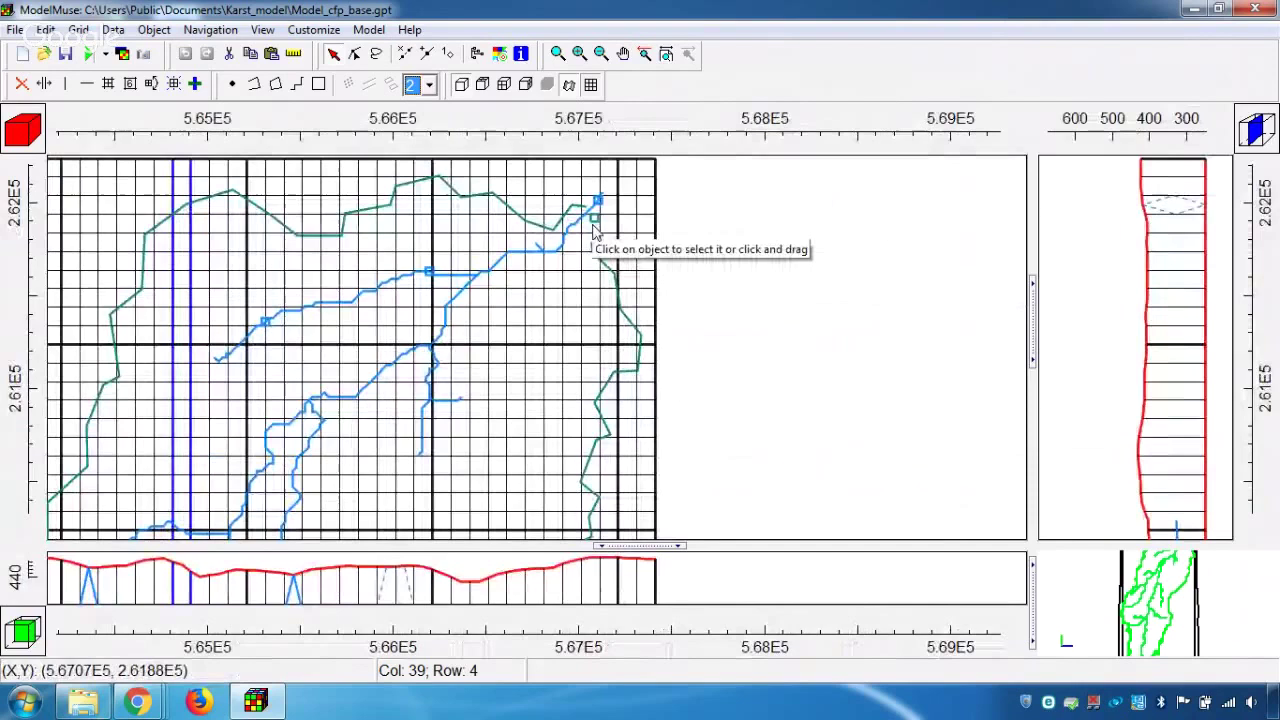
scroll(597, 232, down, 3)
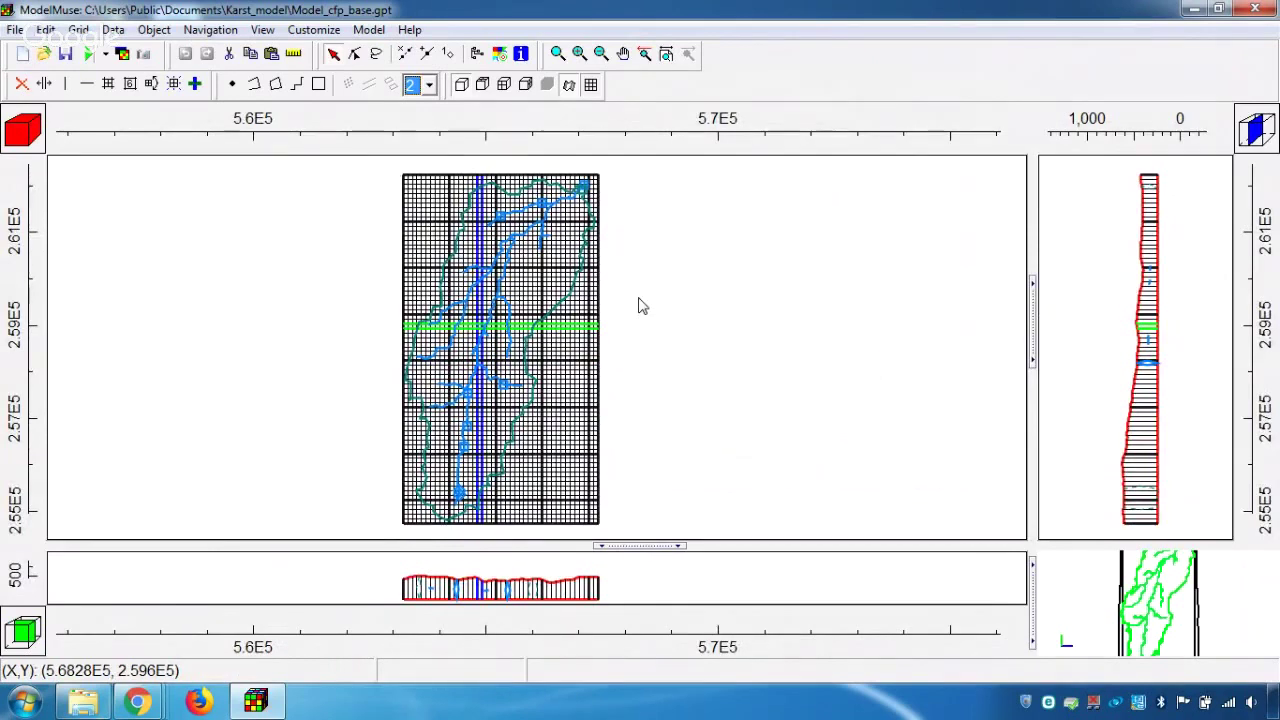
- Change the model type from MODFLOW-2005 to MODFLOW-CFP
click(369, 30)
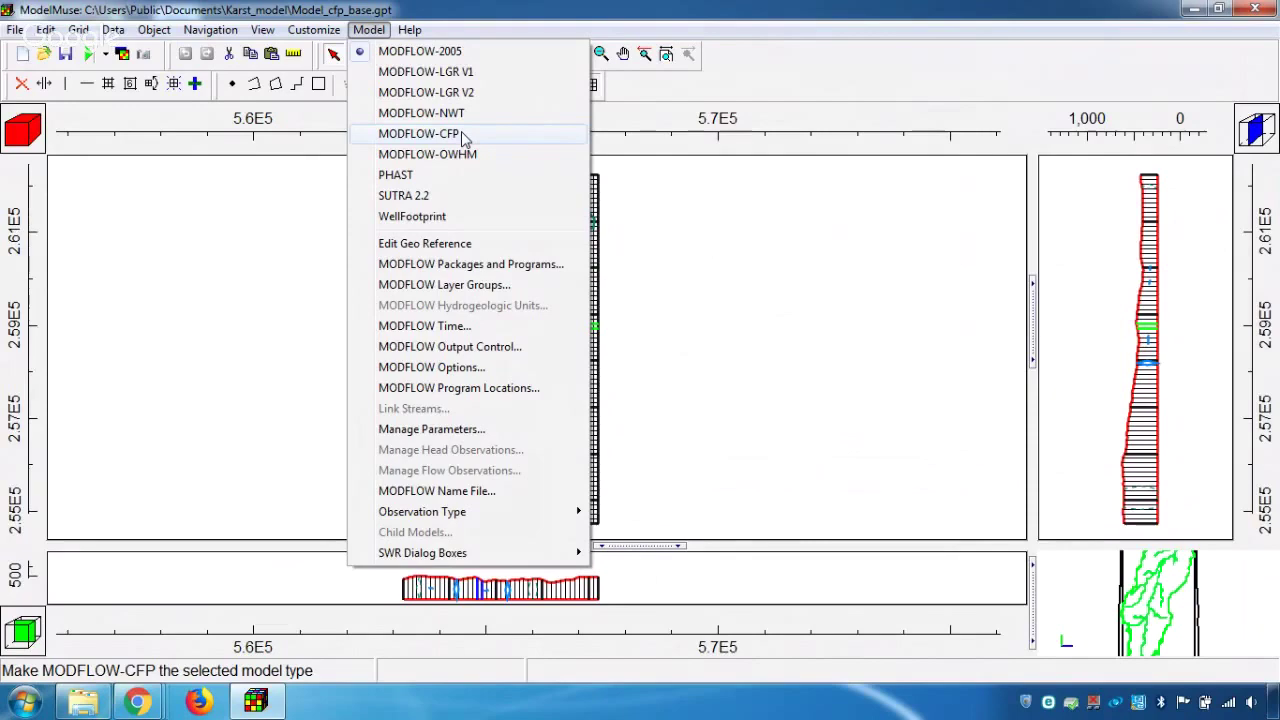
click(461, 131)
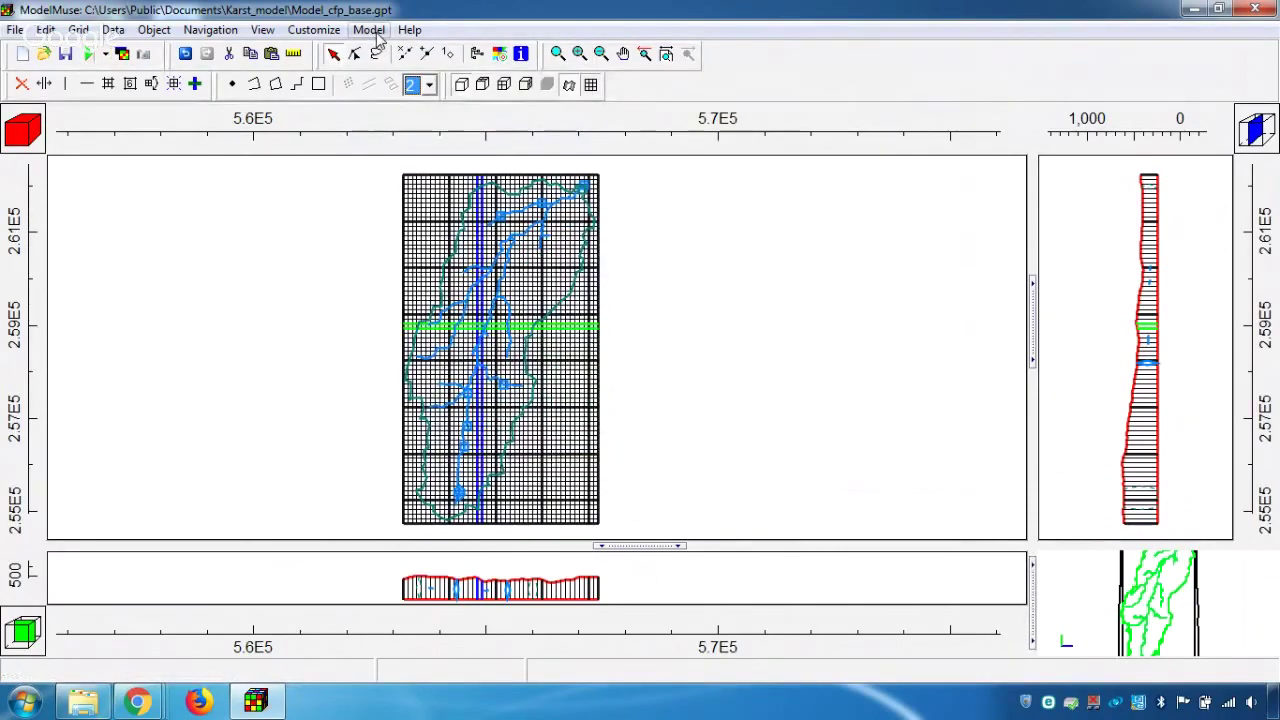
click(369, 30)
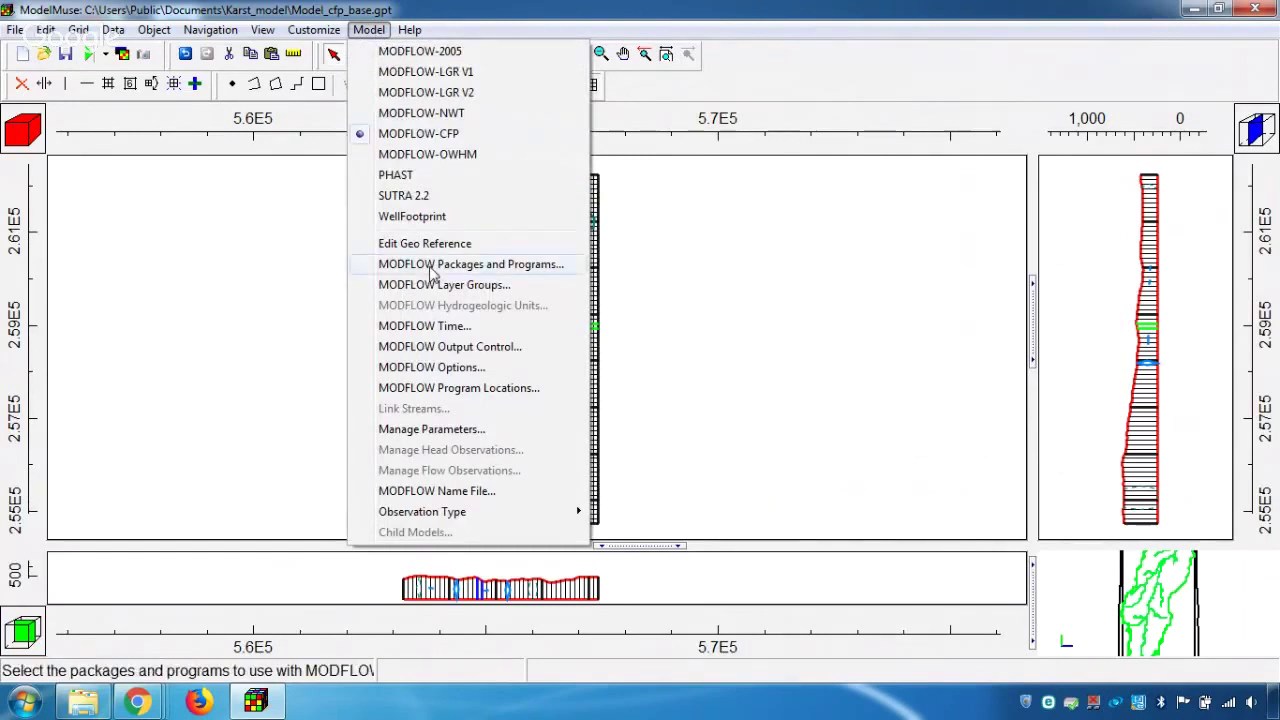
- Enable the CFP Conduit Flow Process with conduit pipes active at 25 °C water temperature
click(540, 266)
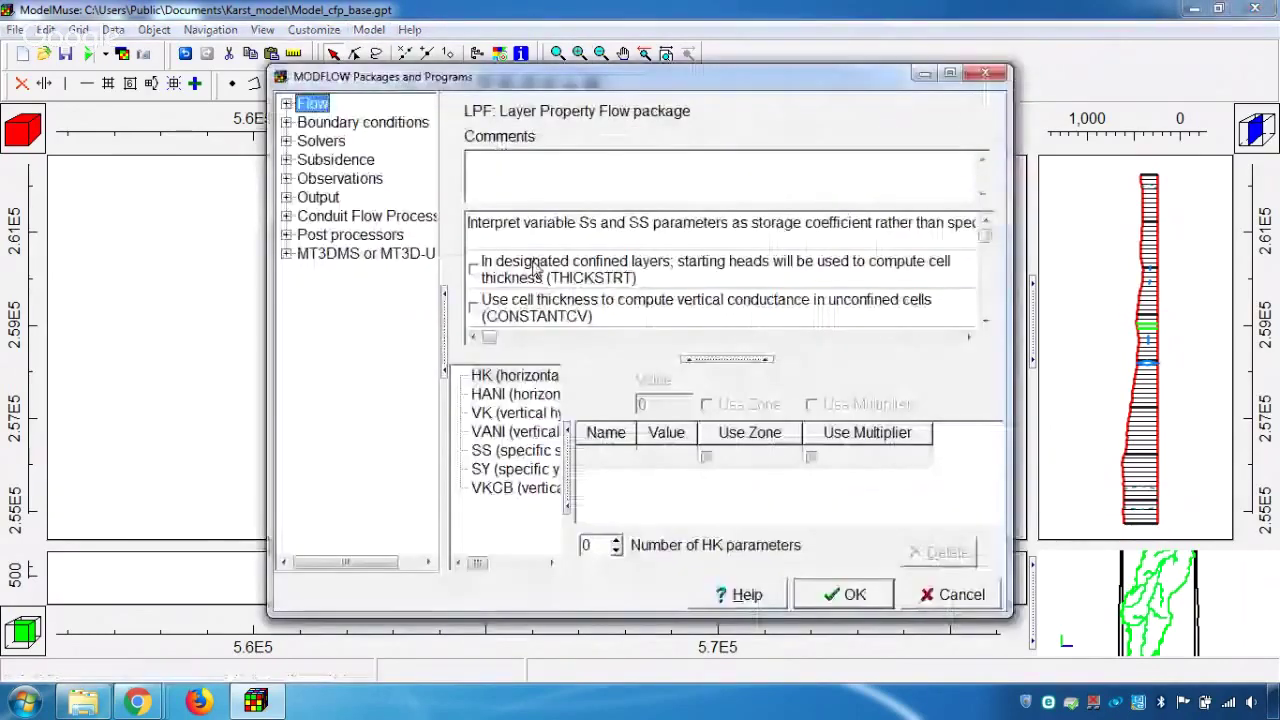
click(360, 216)
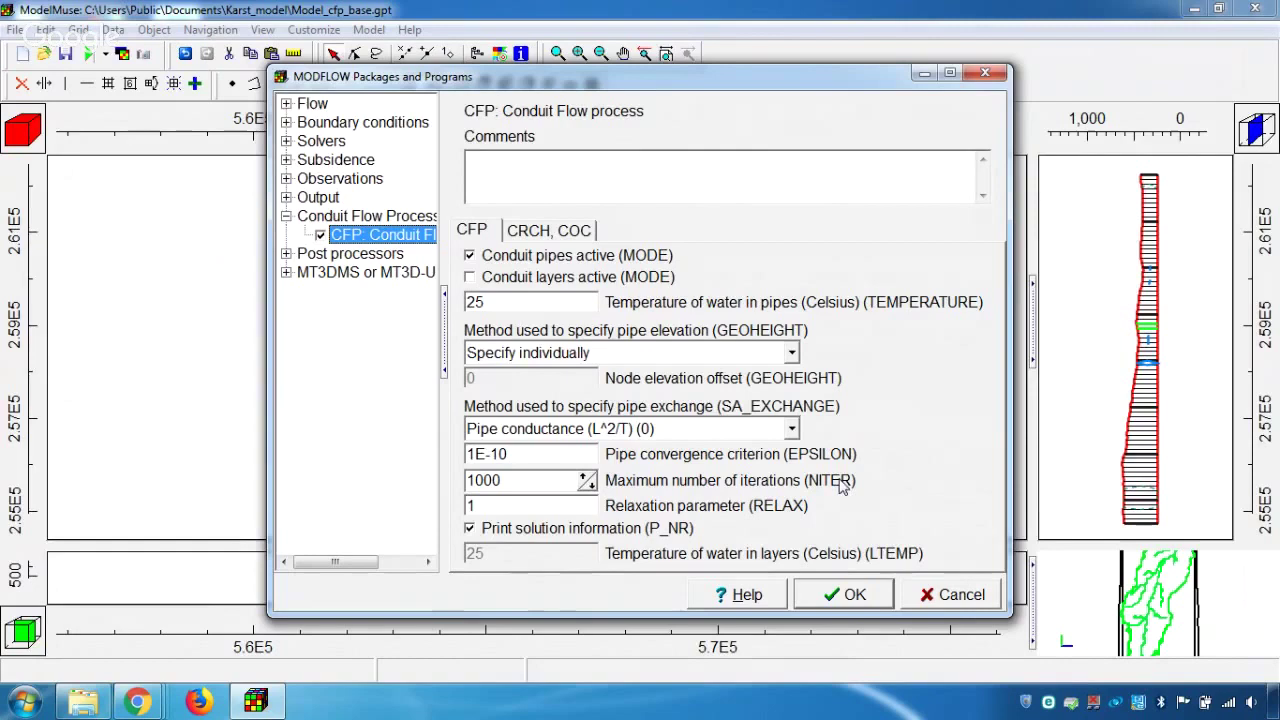
click(855, 600)
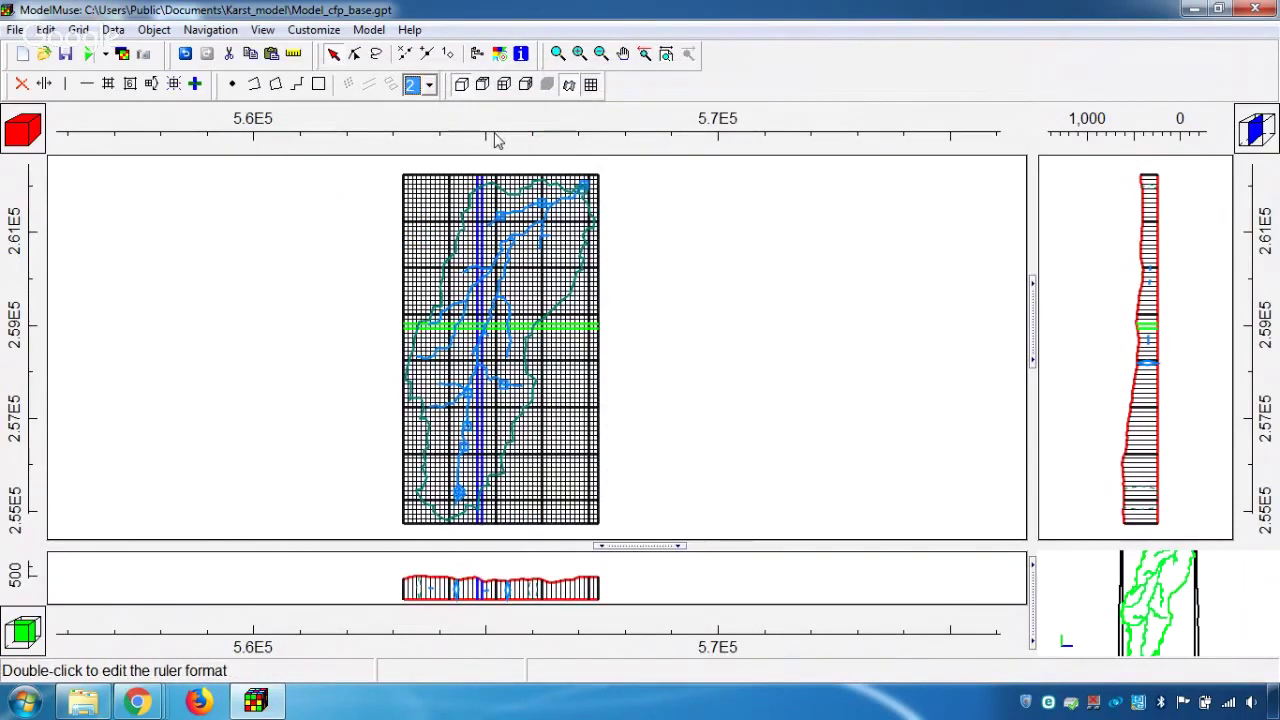
- Hide all MODFLOW Features objects and display only the active grid area's edge
click(478, 55)
click(905, 89)
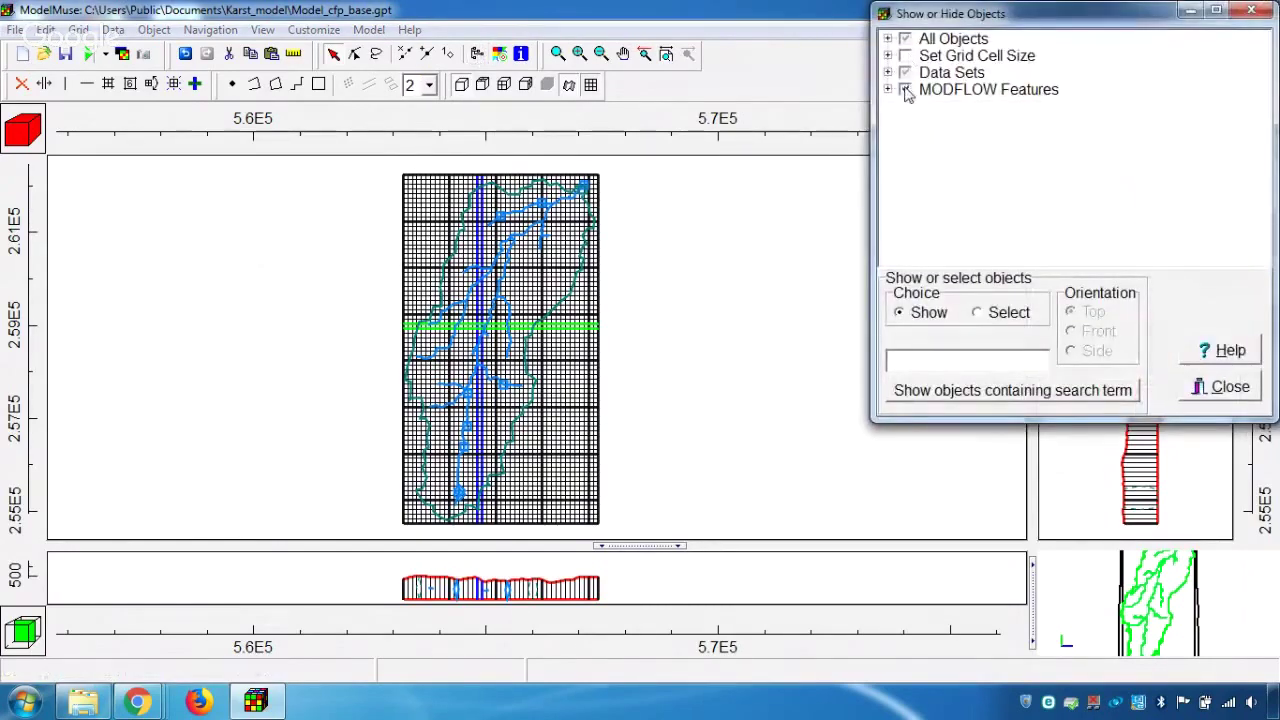
click(1252, 12)
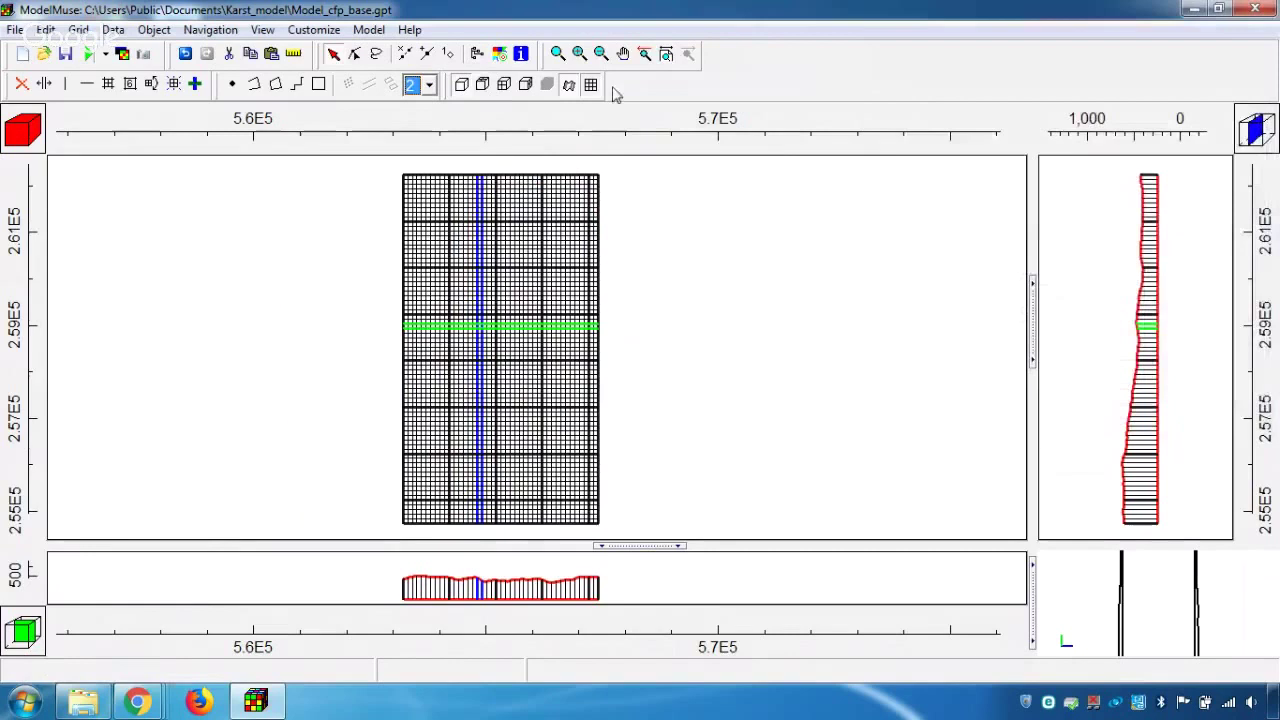
click(591, 85)
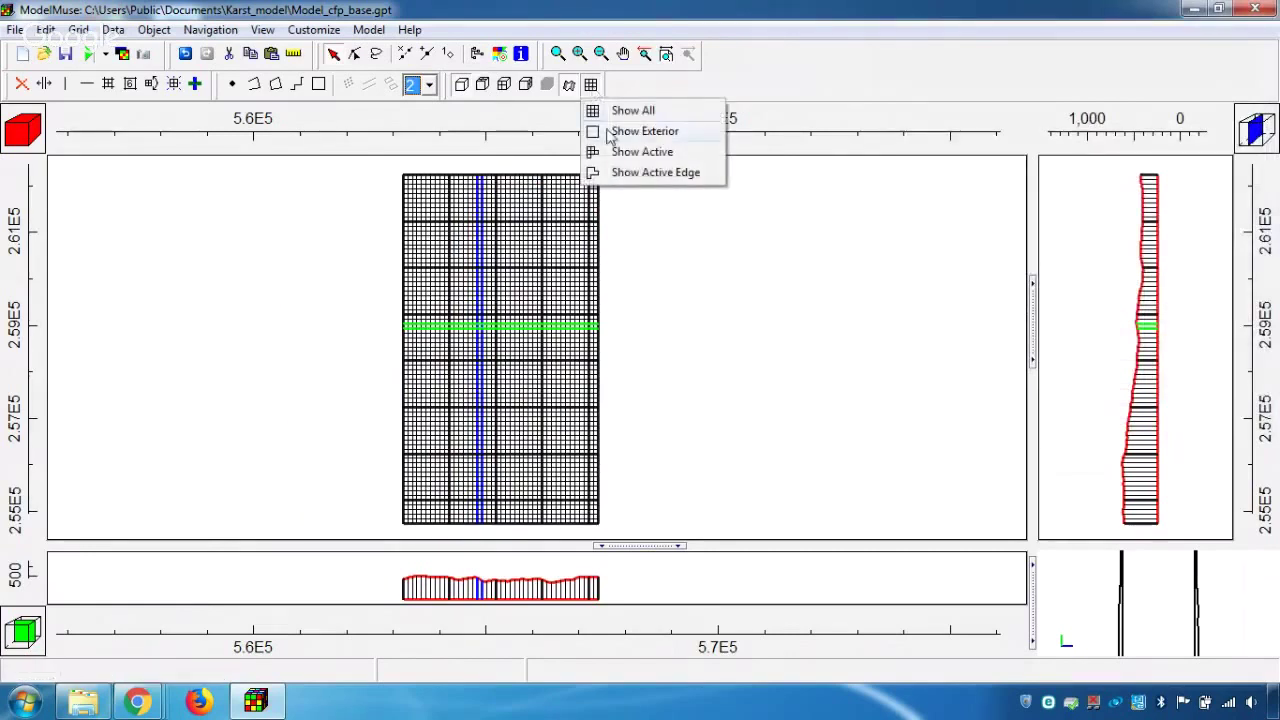
click(650, 174)
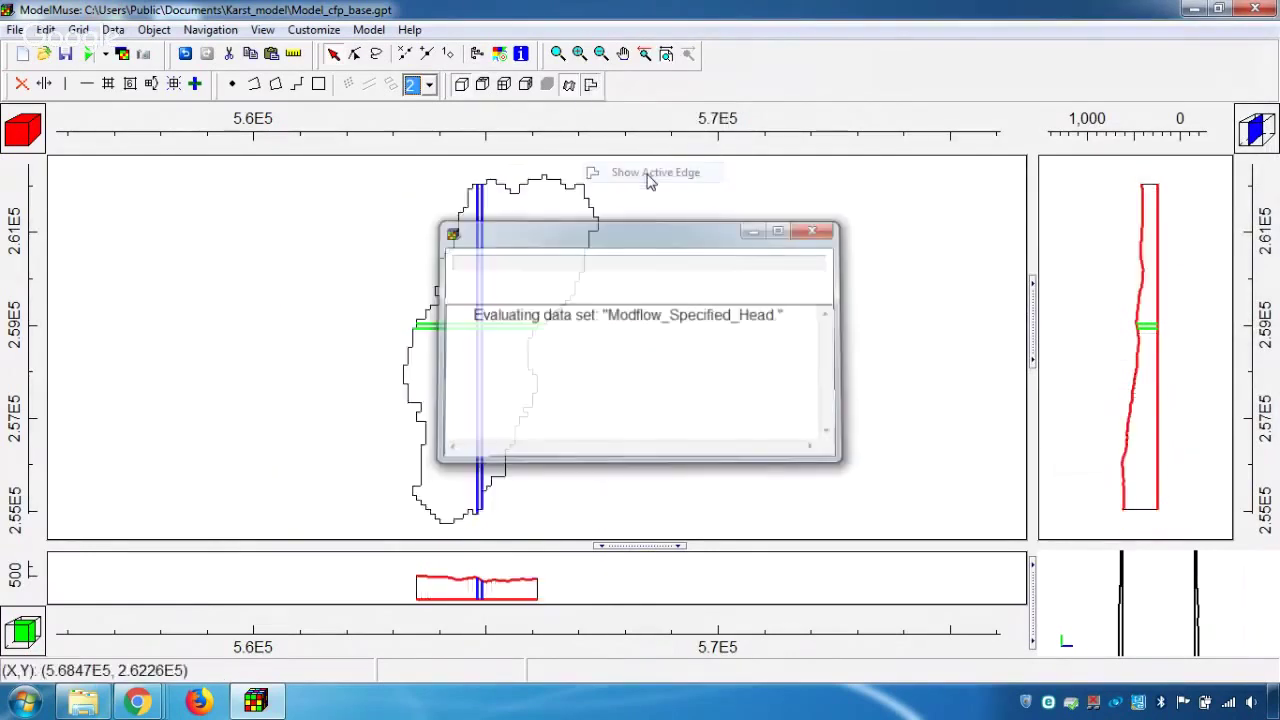
- Import Conduits.shp as one multipart object that sets values of intersected cells
click(20, 30)
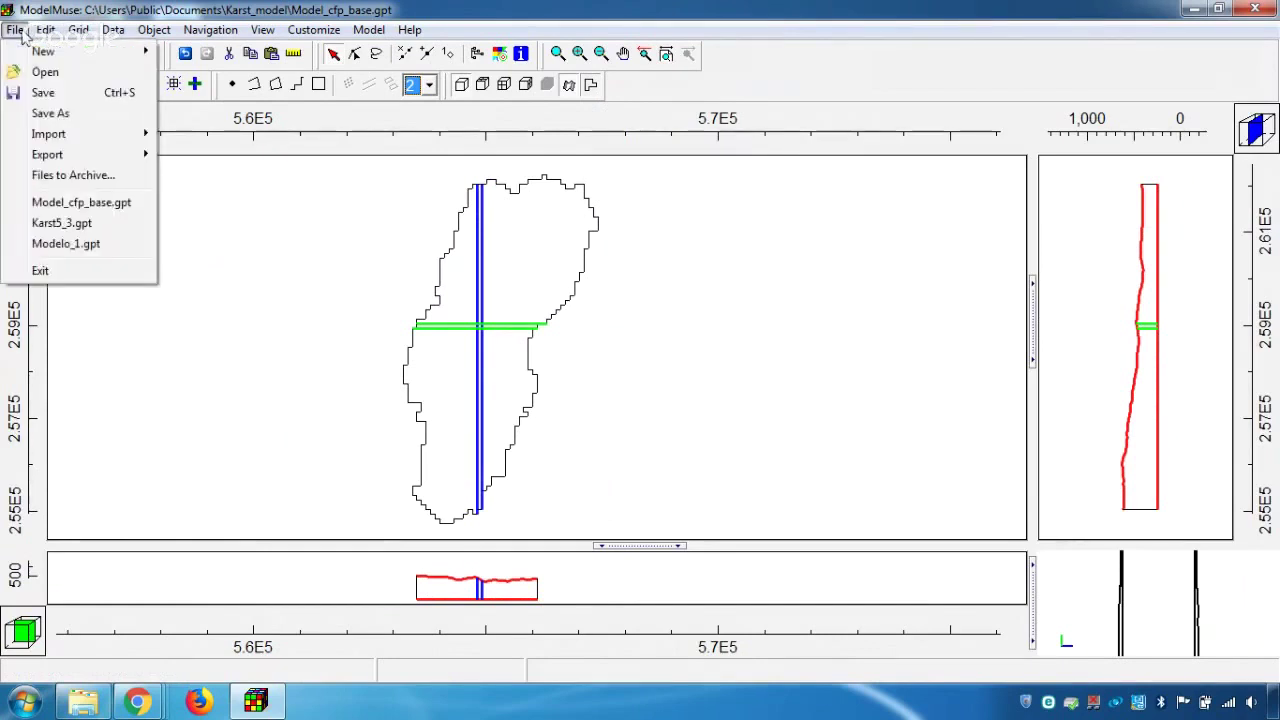
mouse_move(120, 138)
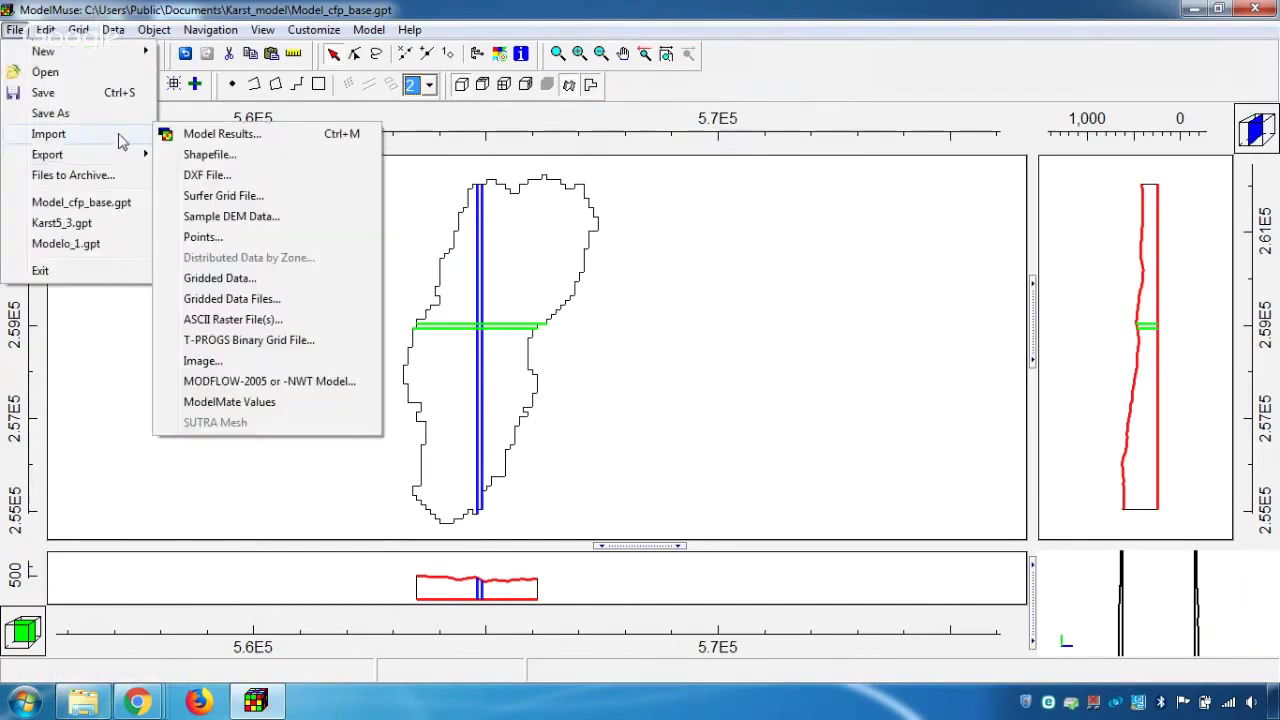
click(224, 158)
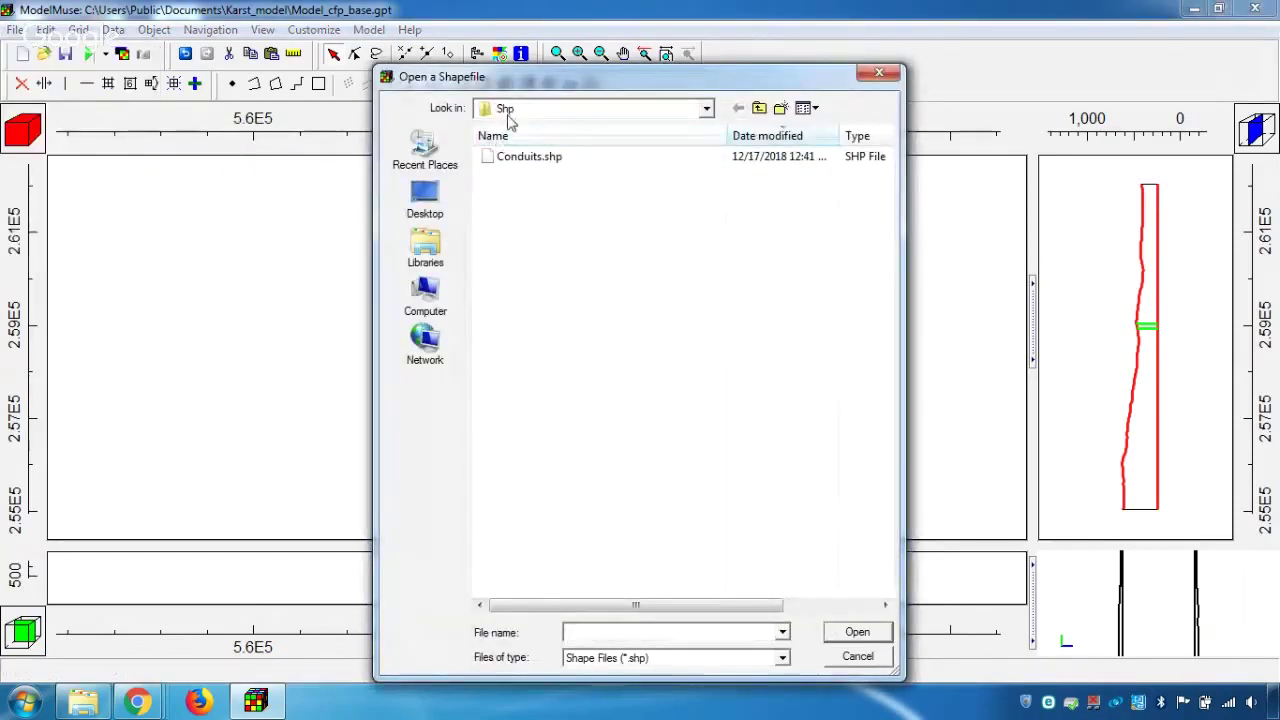
click(537, 160)
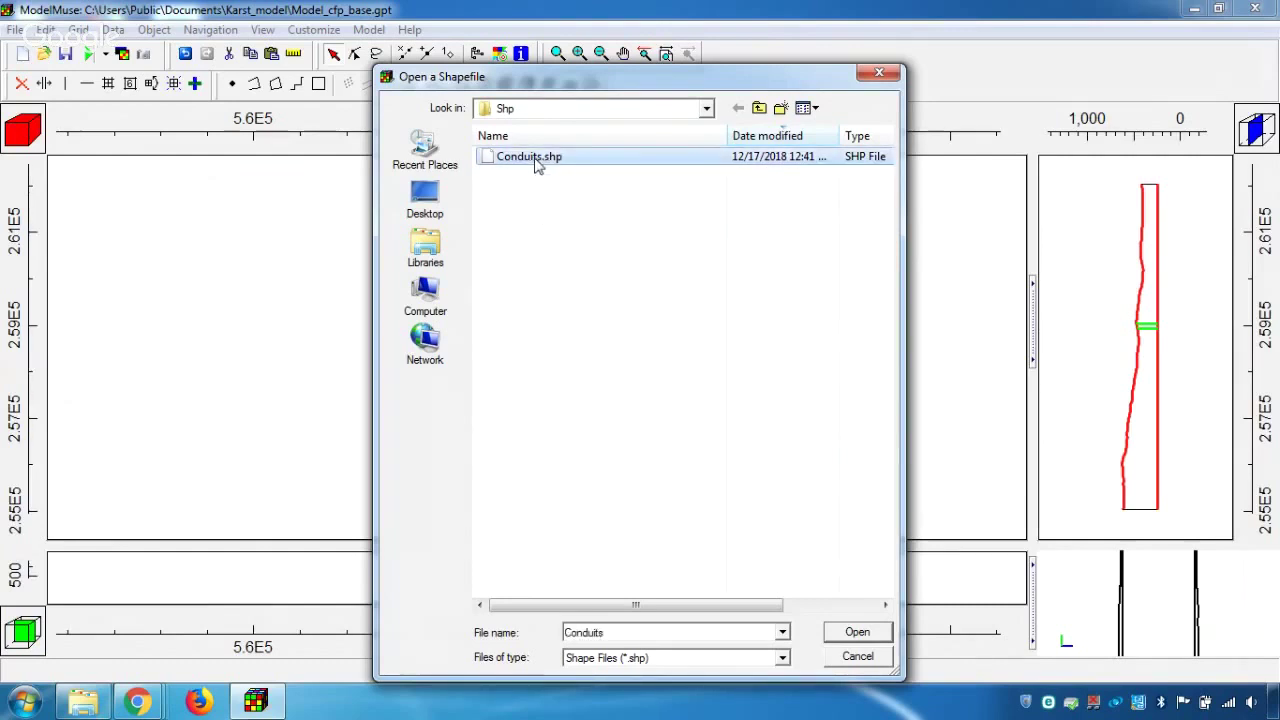
click(858, 638)
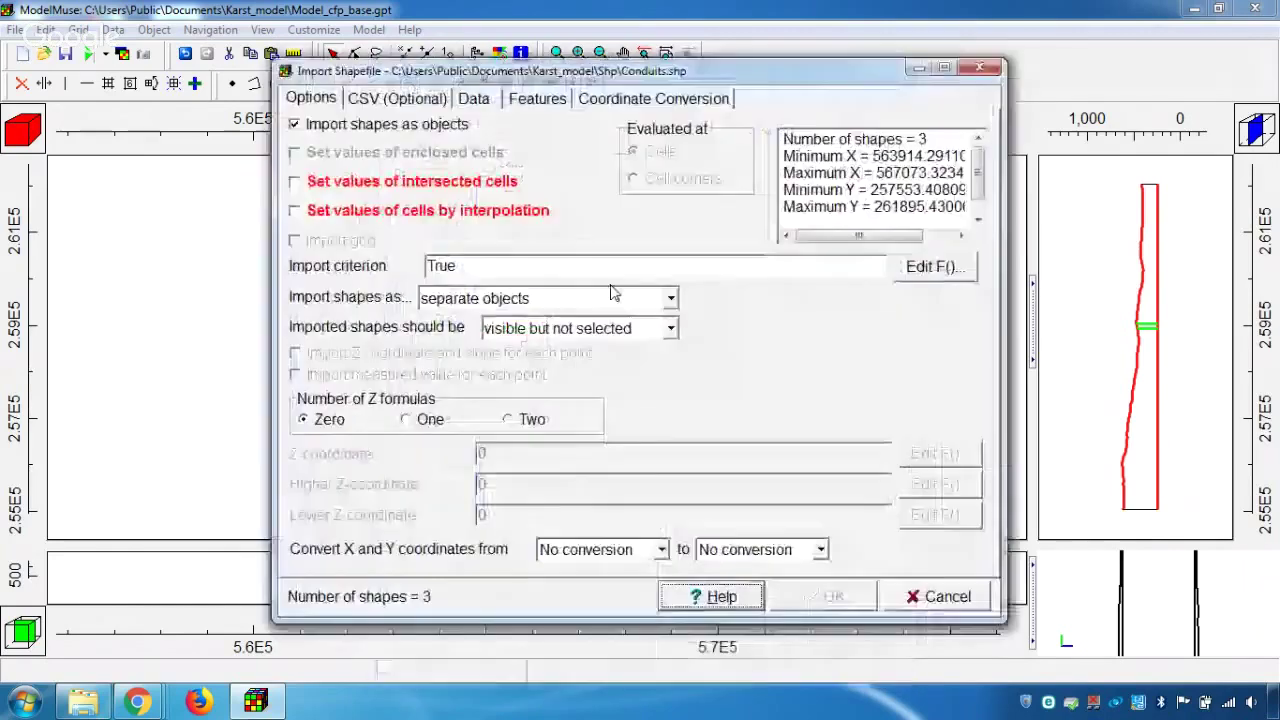
click(403, 186)
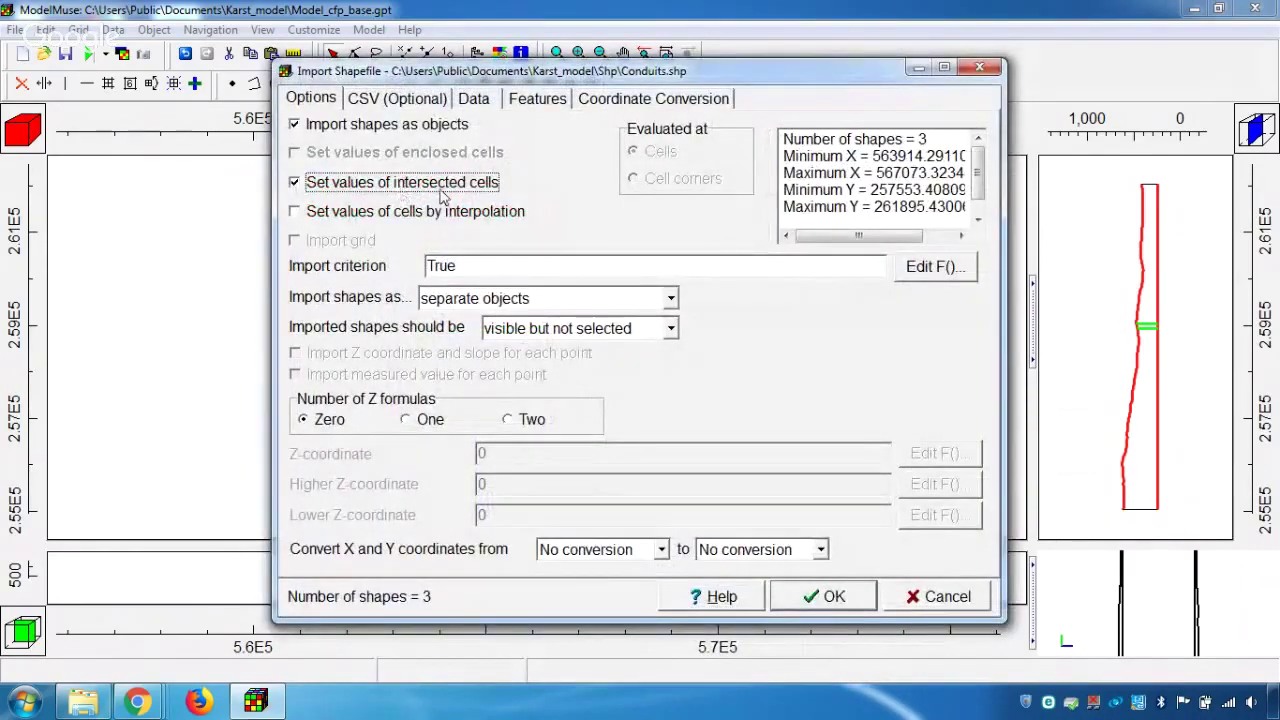
click(480, 306)
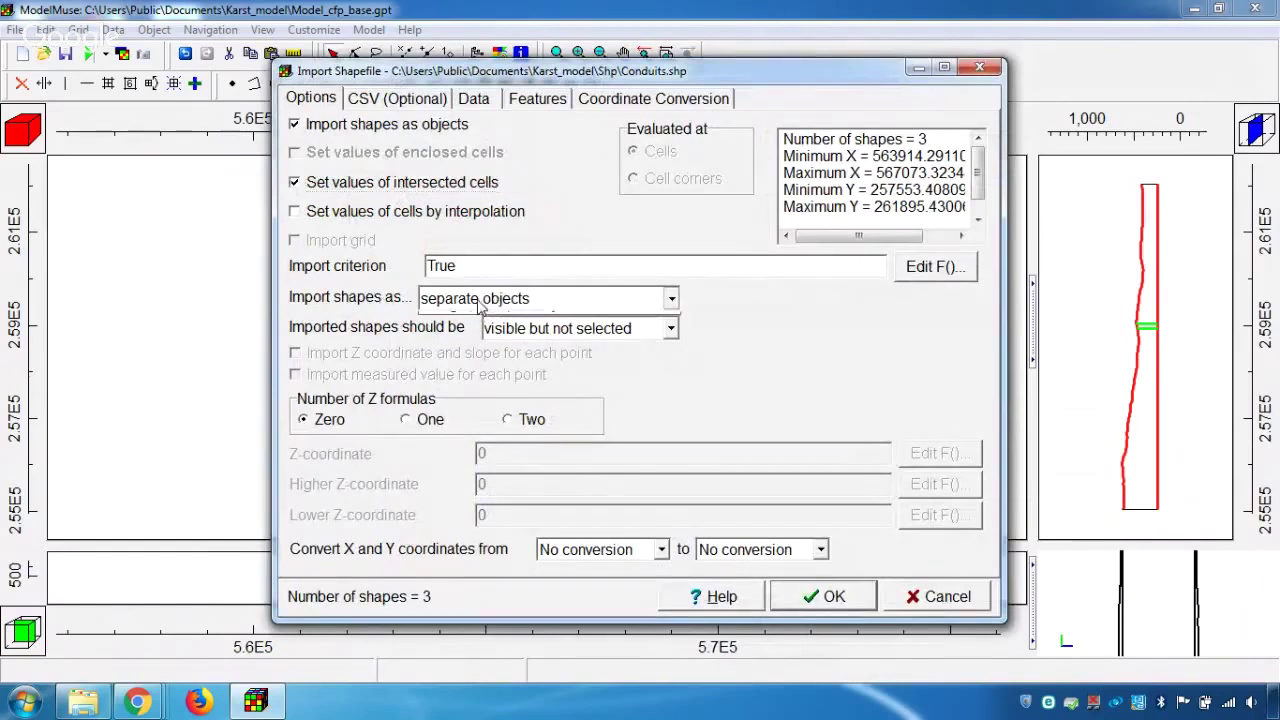
click(492, 344)
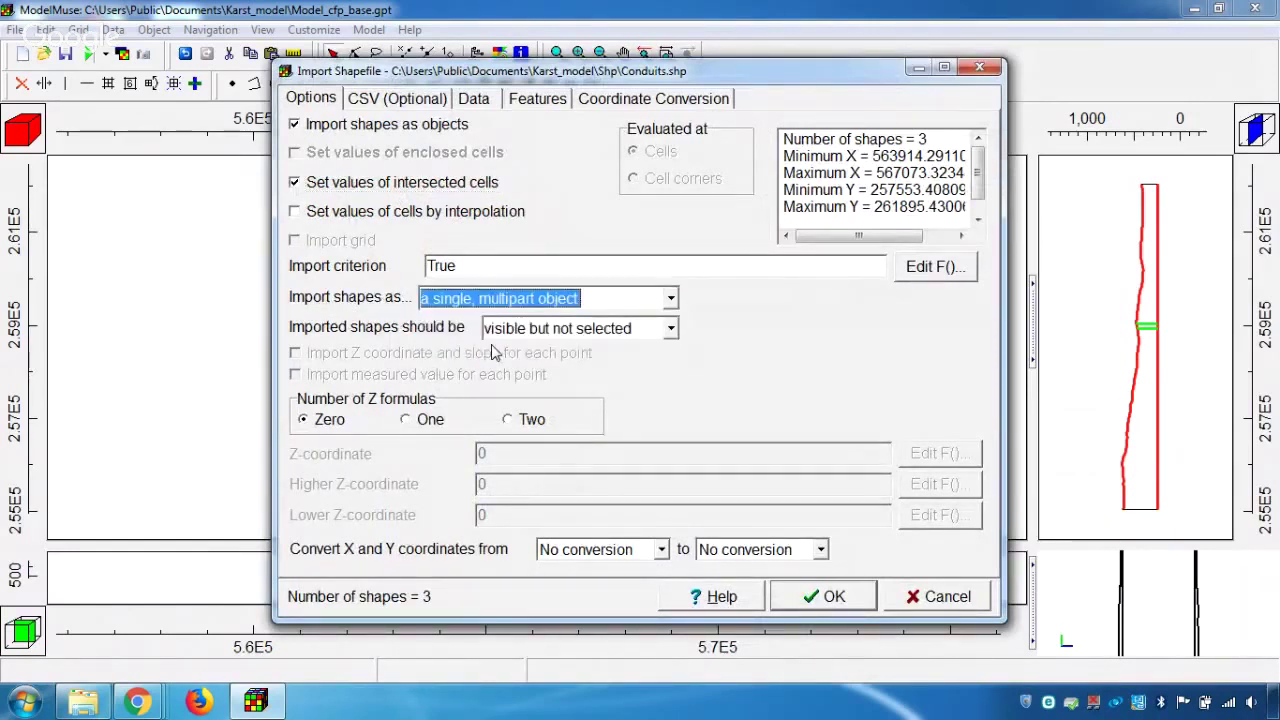
click(836, 598)
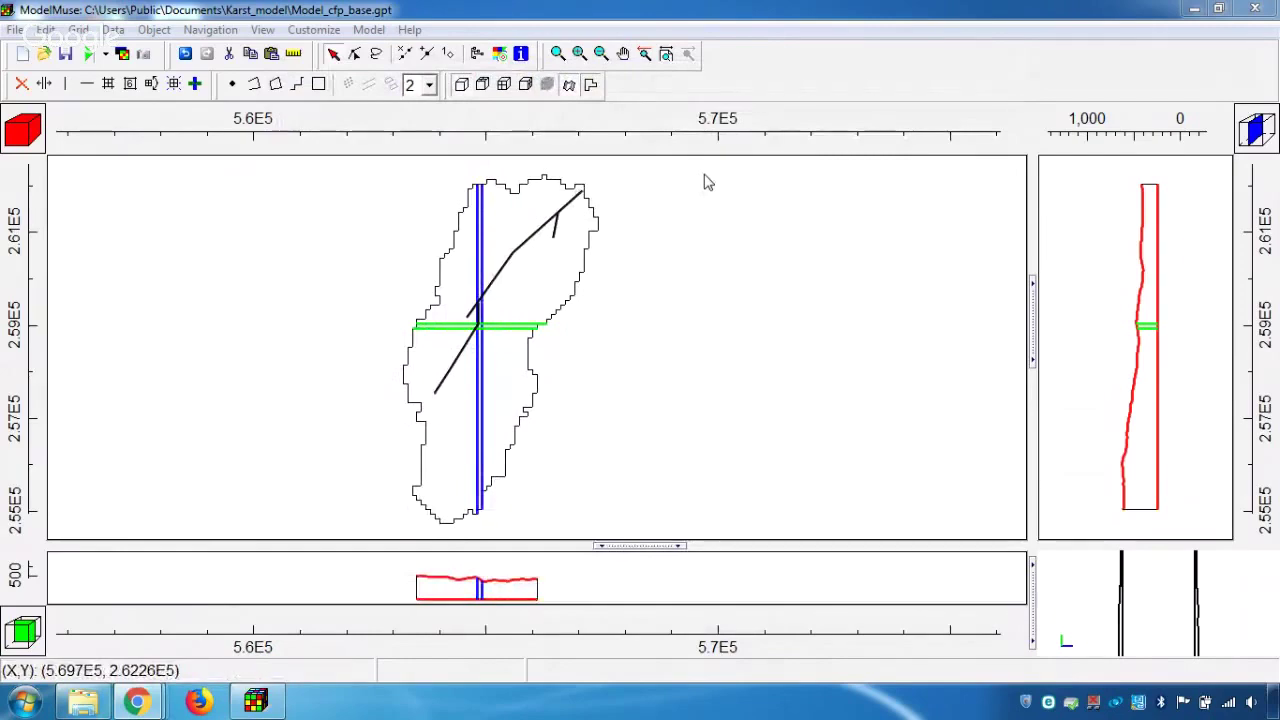
- Switch Conduits_1 to a single Z formula and set its Z-coordinate to 350
double_click(545, 230)
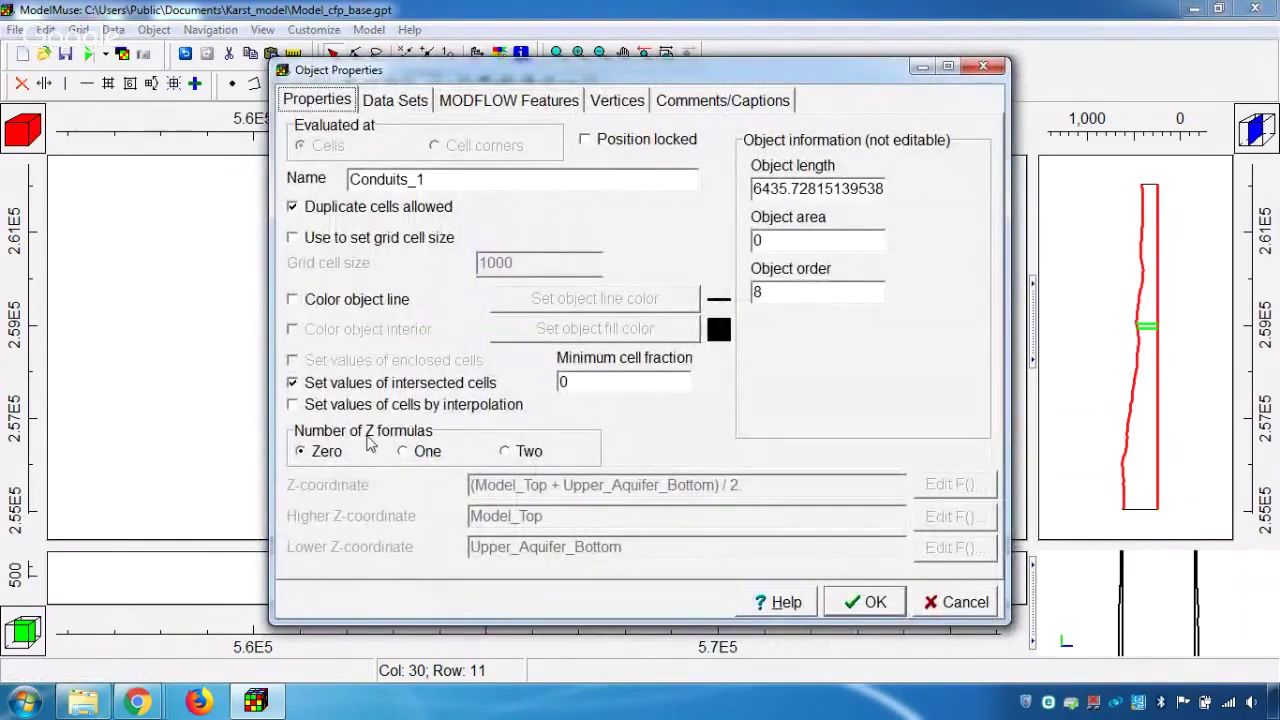
click(428, 452)
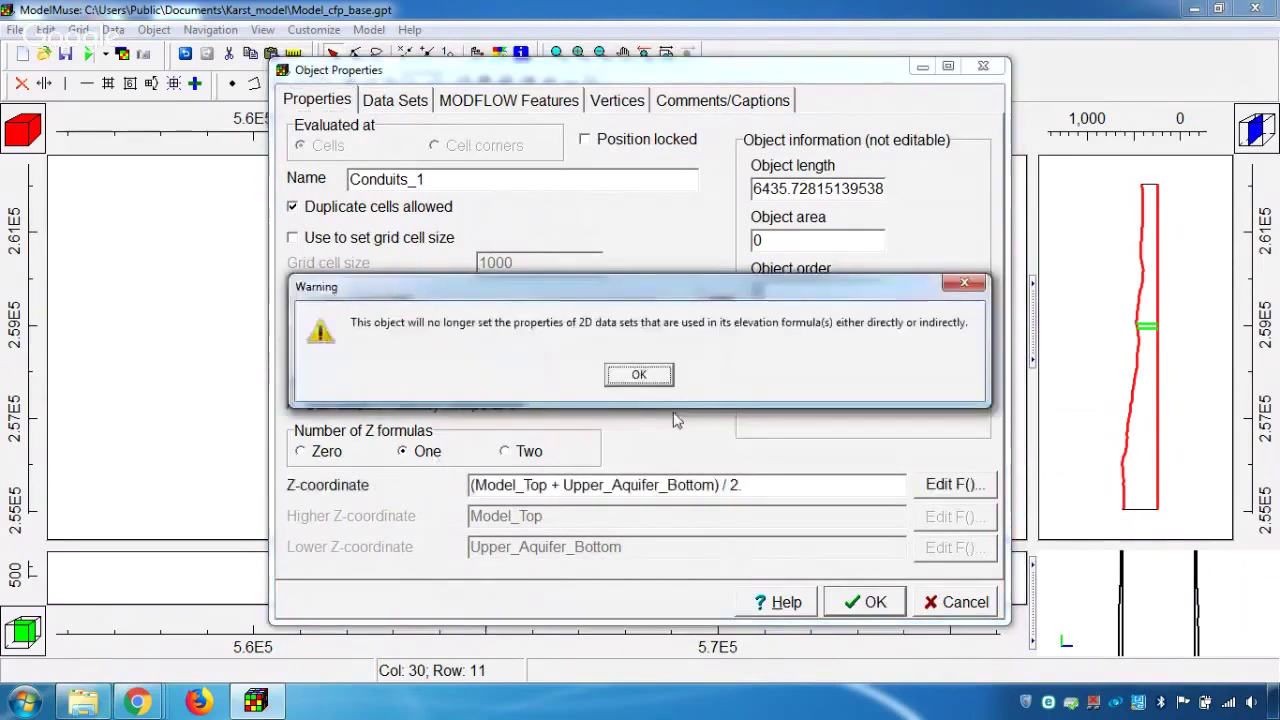
key(Return)
drag(765, 484, 452, 480)
text(350)
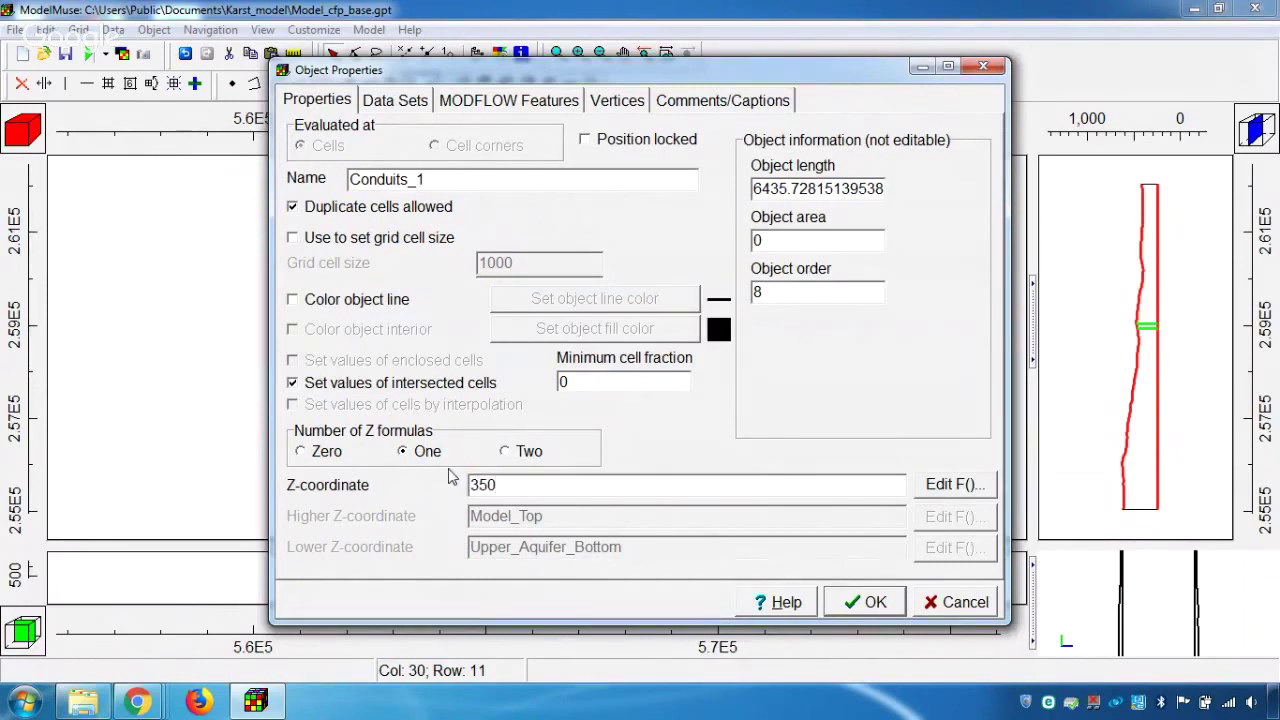
- Assign CFP conduit flow to Conduits_1 with diameter 2.5, tortuosity 1 and roughness height 0.1
click(484, 104)
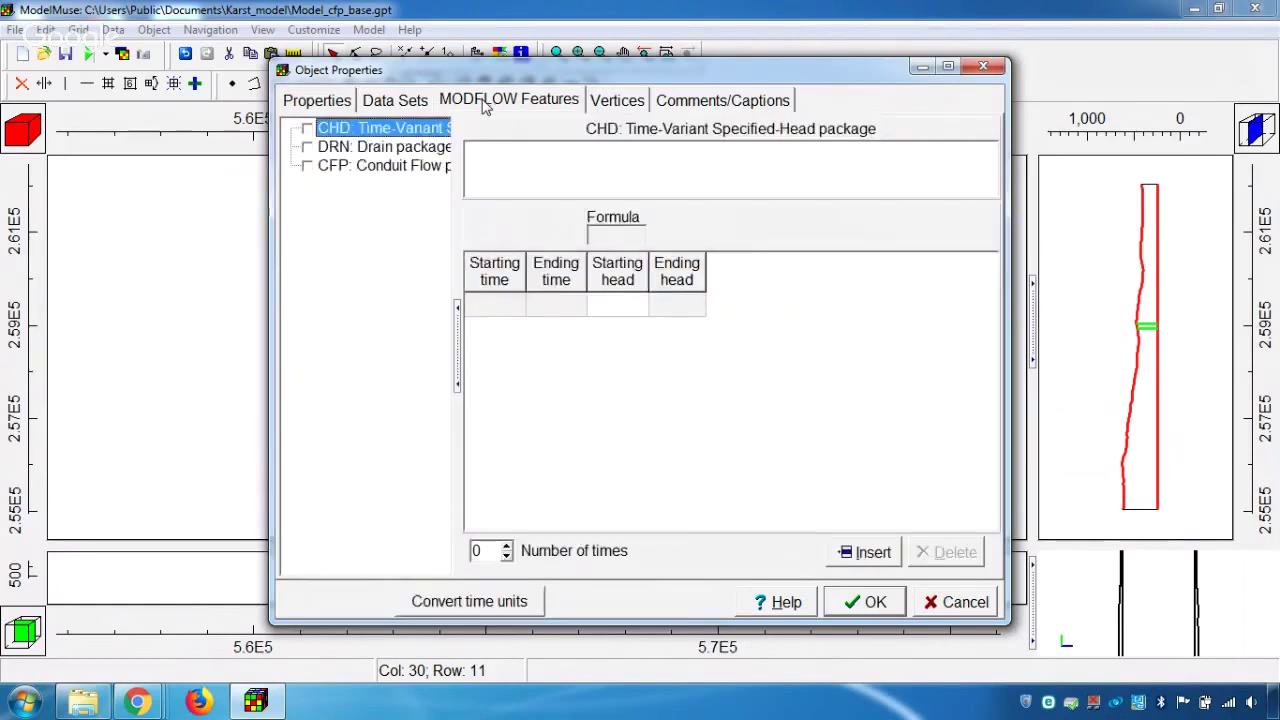
click(308, 166)
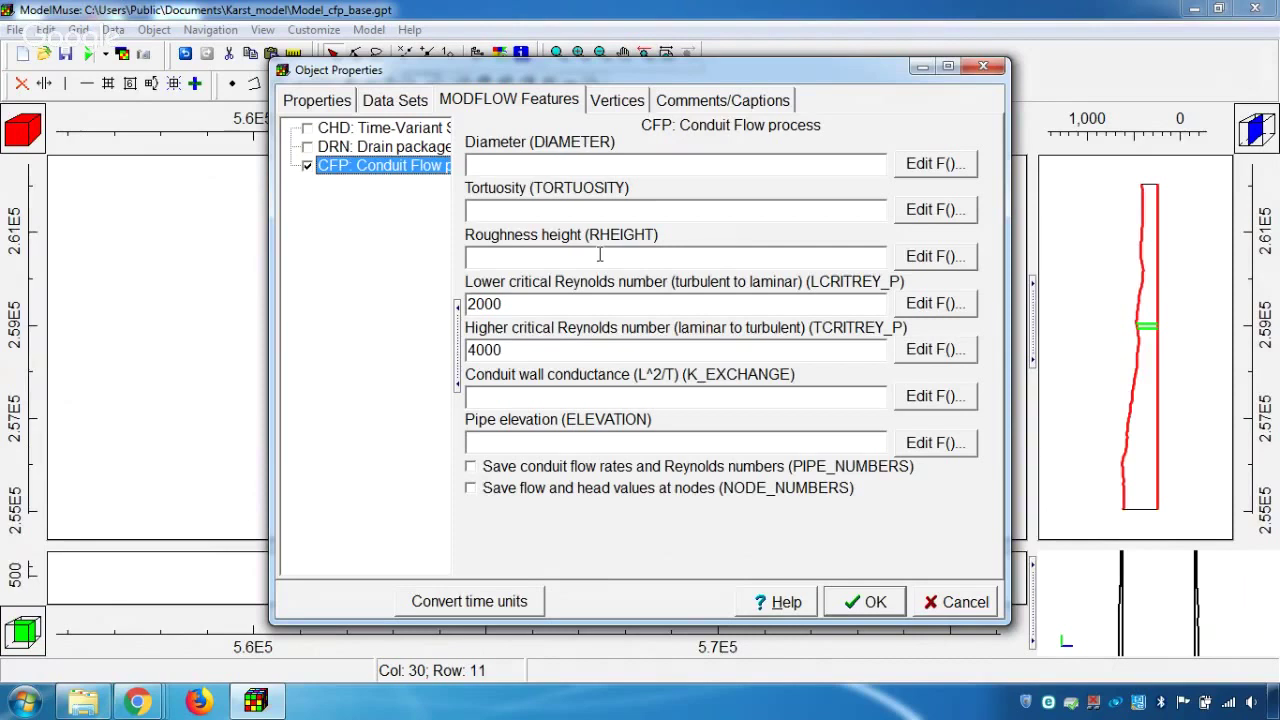
click(558, 162)
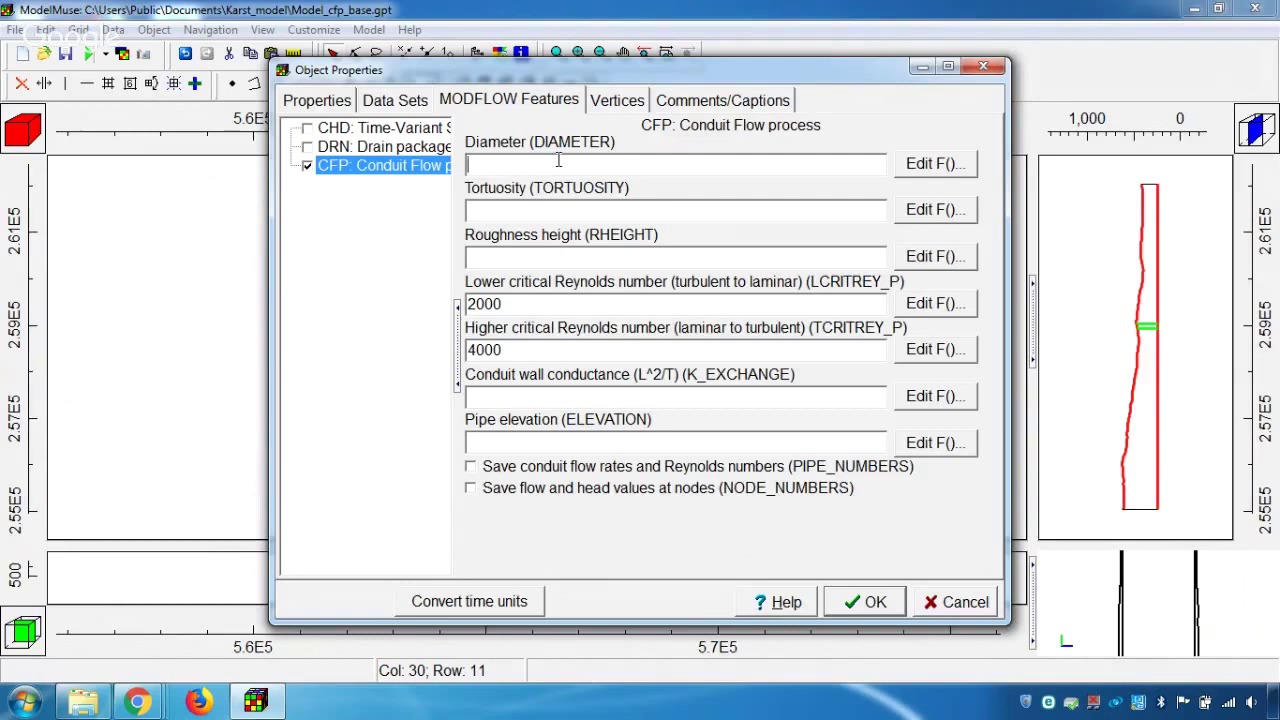
text(2.5)
click(533, 206)
text(1)
click(496, 258)
text(0.1)
- Set lower critical Reynolds number 500, adjust the higher one, K_EXCHANGE 1e-5, elevation 350, and apply
double_click(516, 306)
text(500)
drag(468, 349, 477, 350)
text(5)
click(557, 392)
text(1e-5)
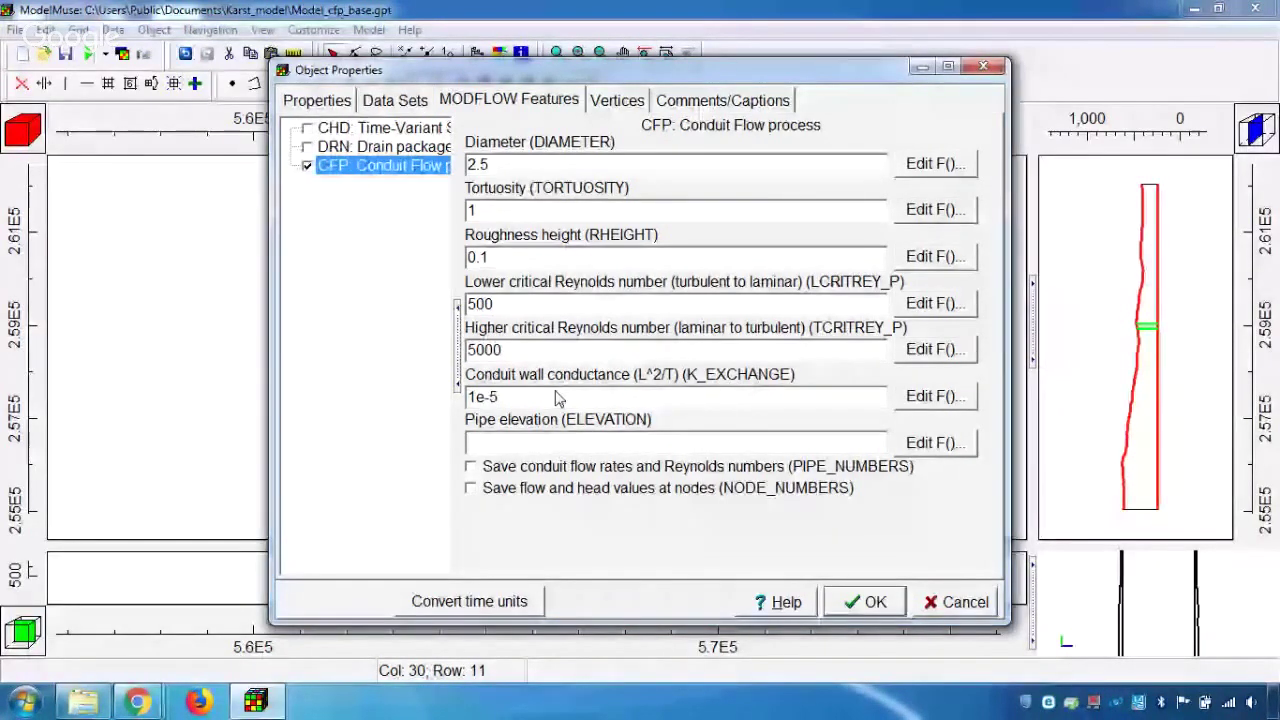
key(Tab)
text(350)
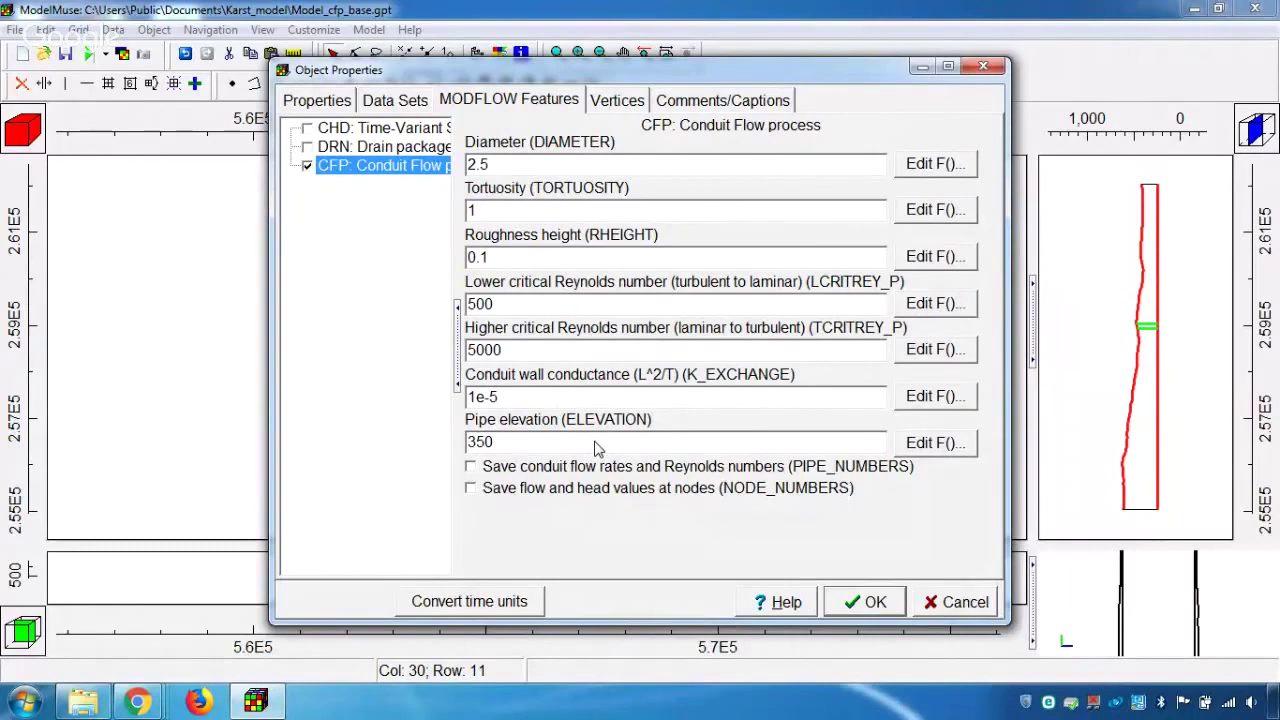
click(870, 602)
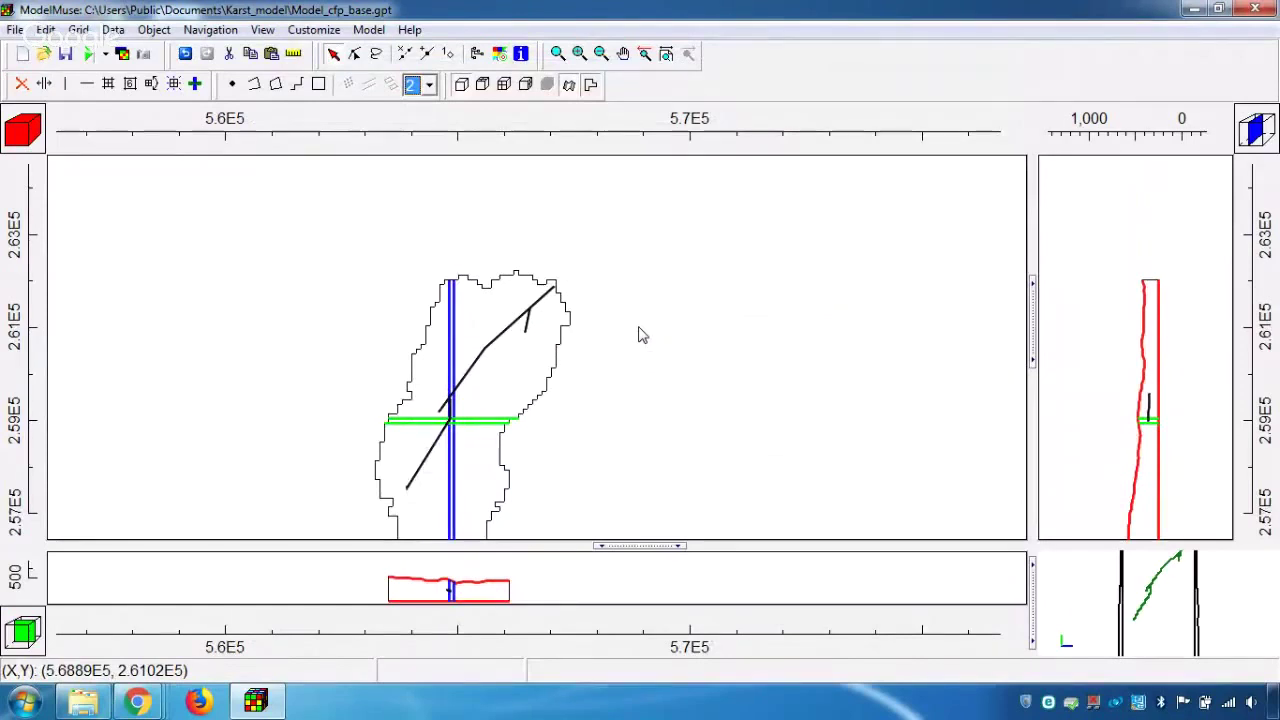
- Make the chd2 CHD object visible under MODFLOW Features
click(478, 53)
click(888, 89)
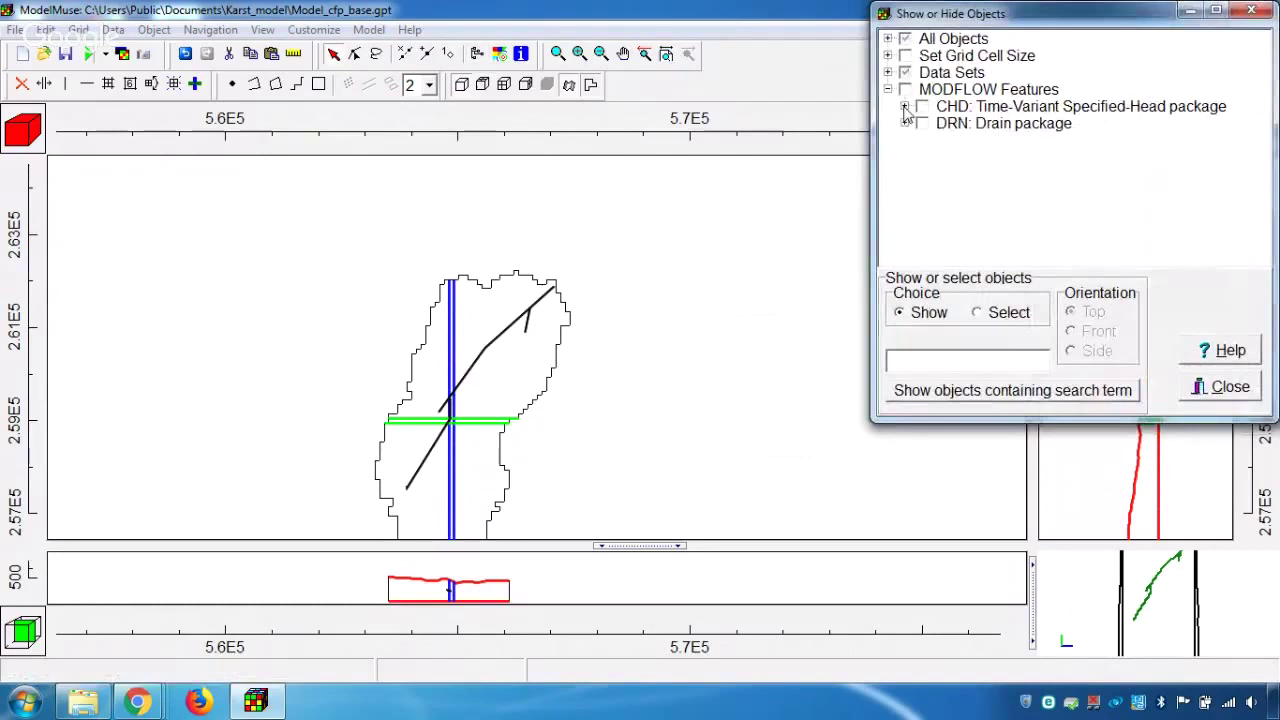
click(904, 106)
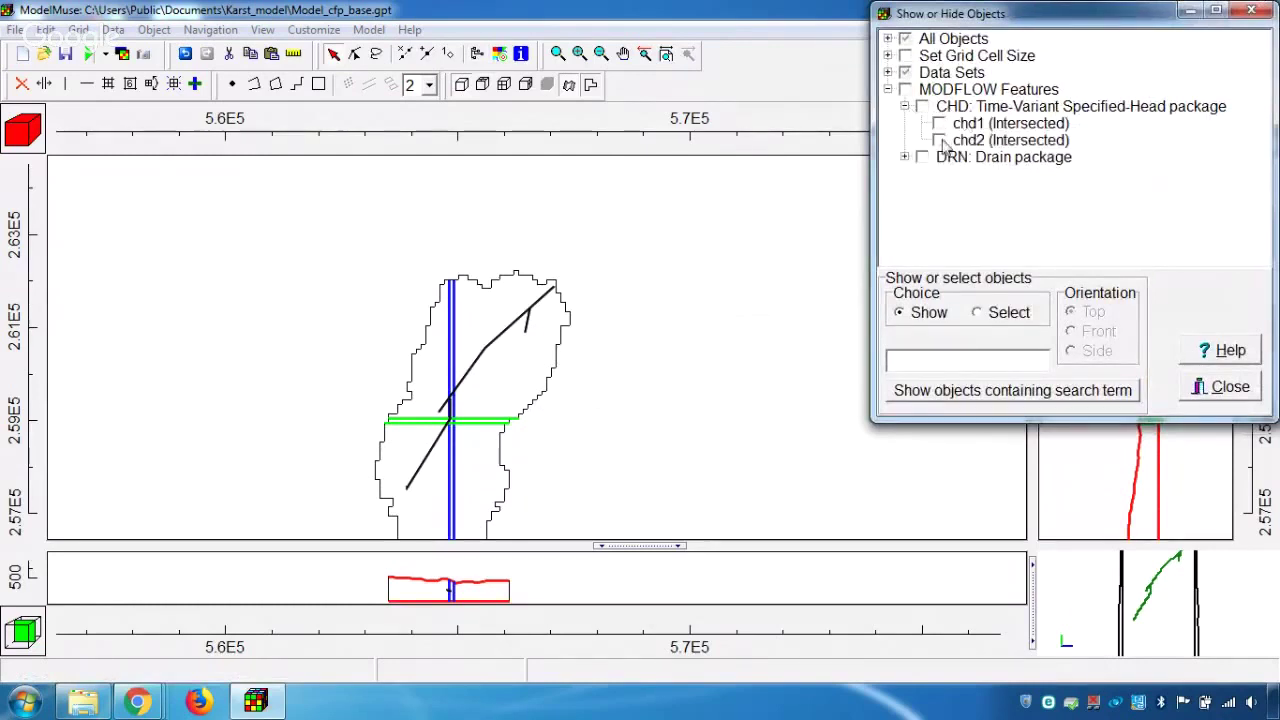
click(939, 140)
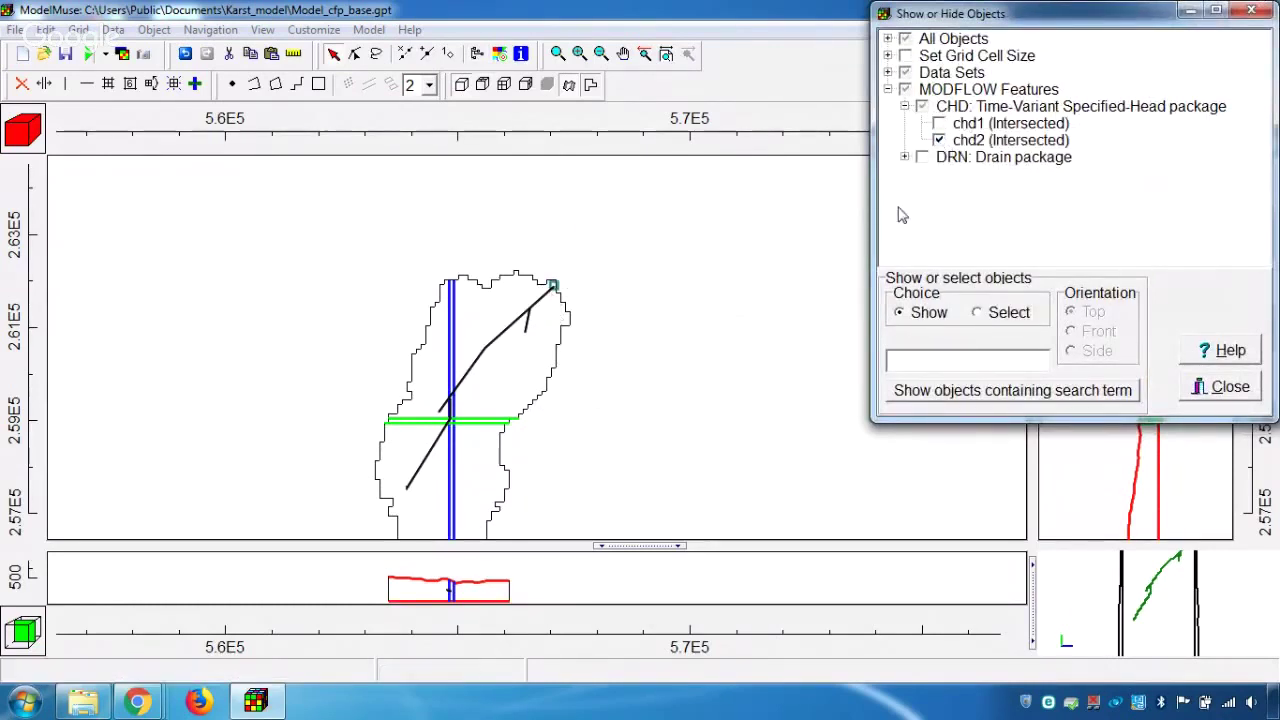
- Zoom in at the conduit's end and open the chd2 point's properties
double_click(553, 287)
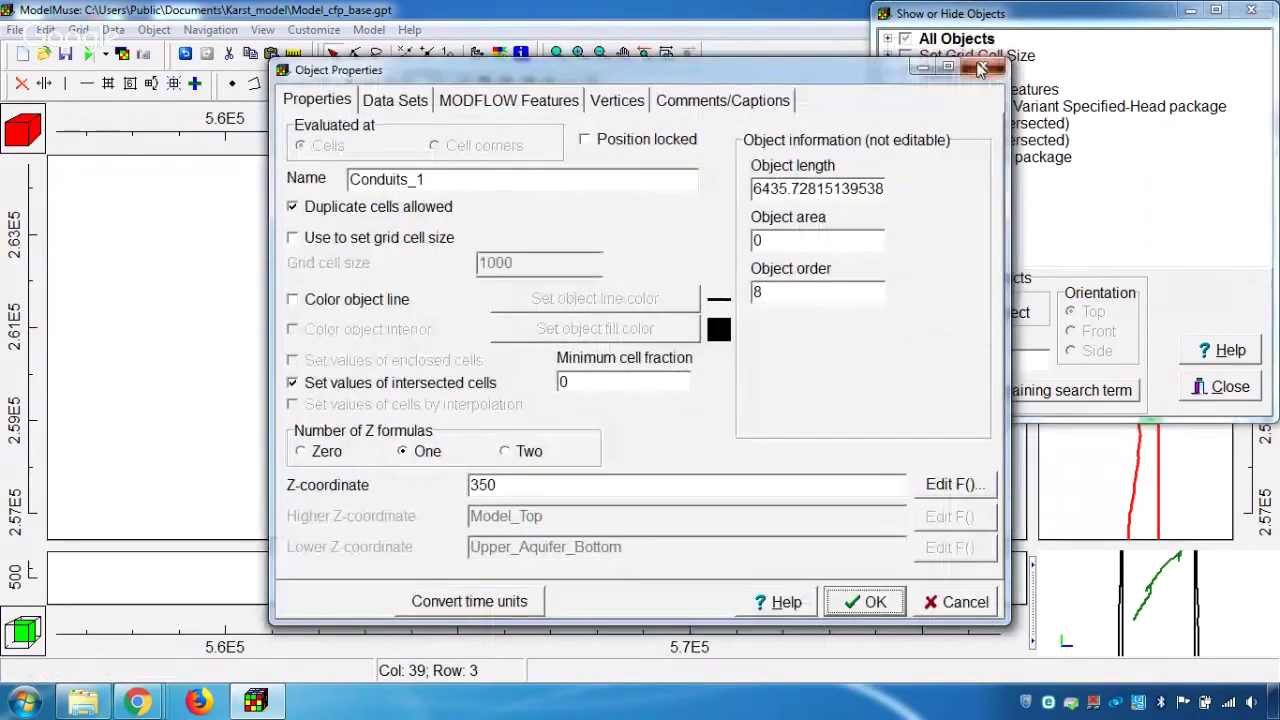
click(981, 68)
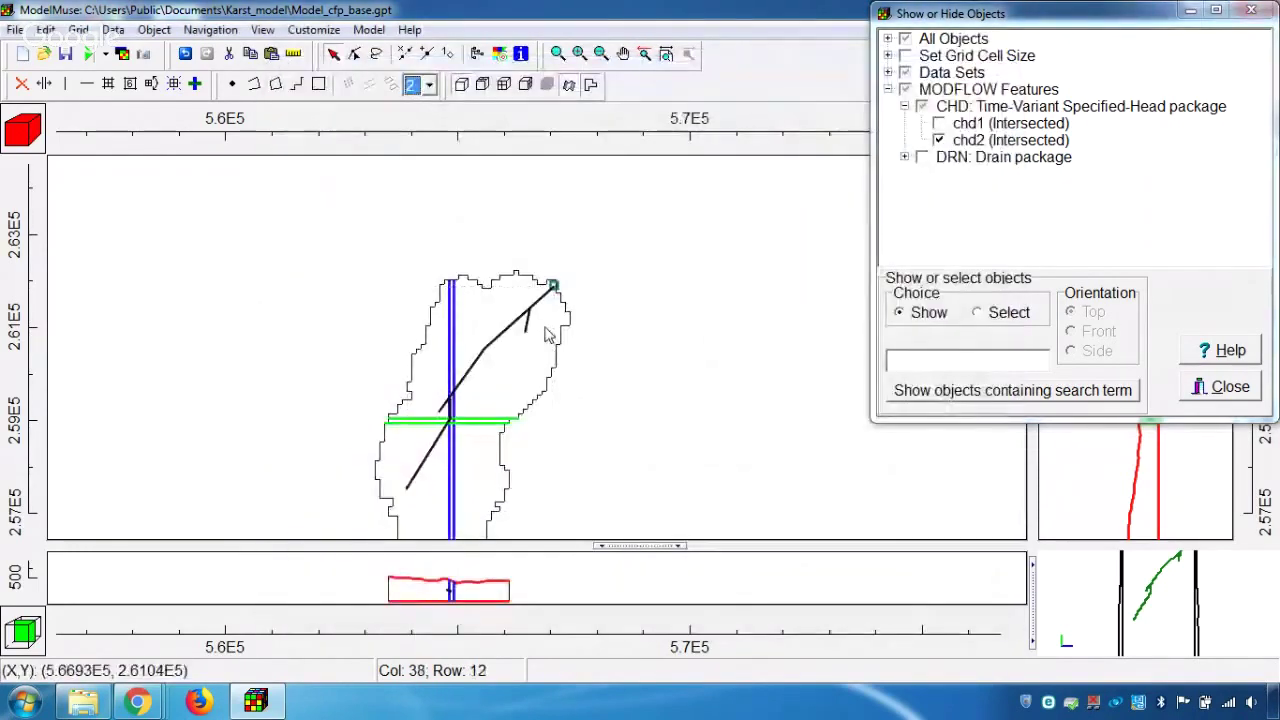
scroll(557, 286, up, 3)
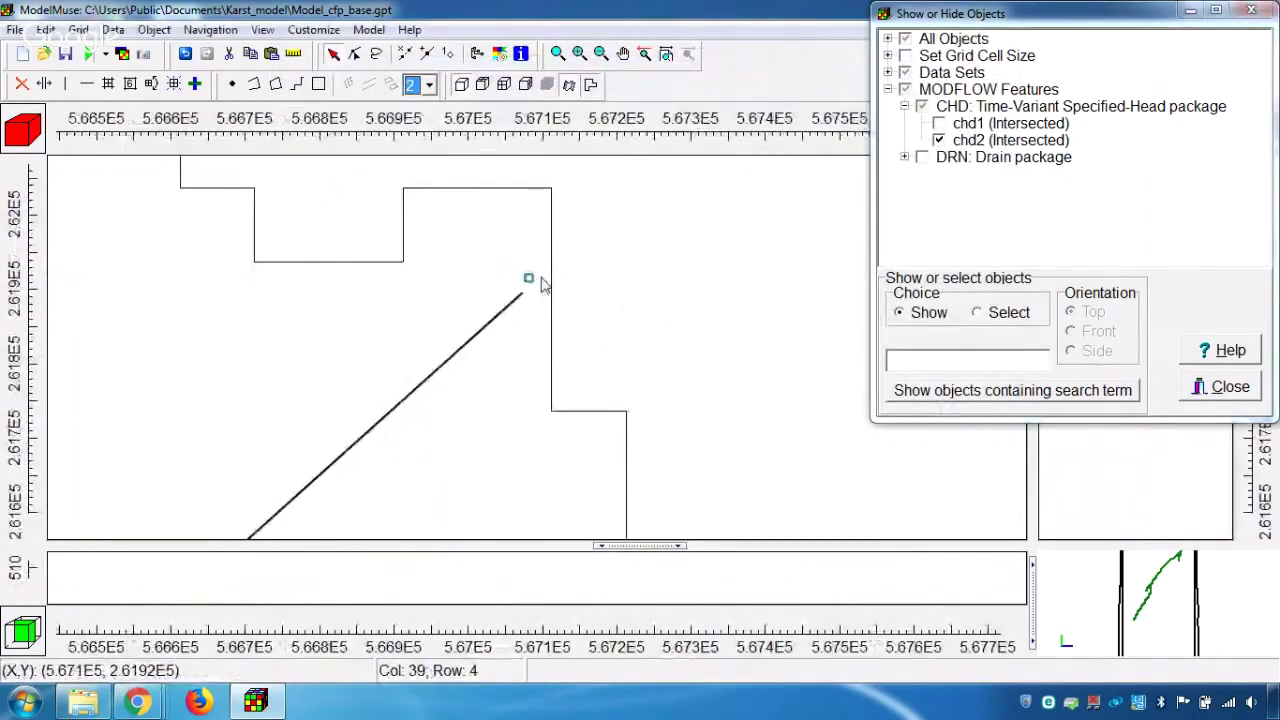
click(527, 280)
double_click(529, 286)
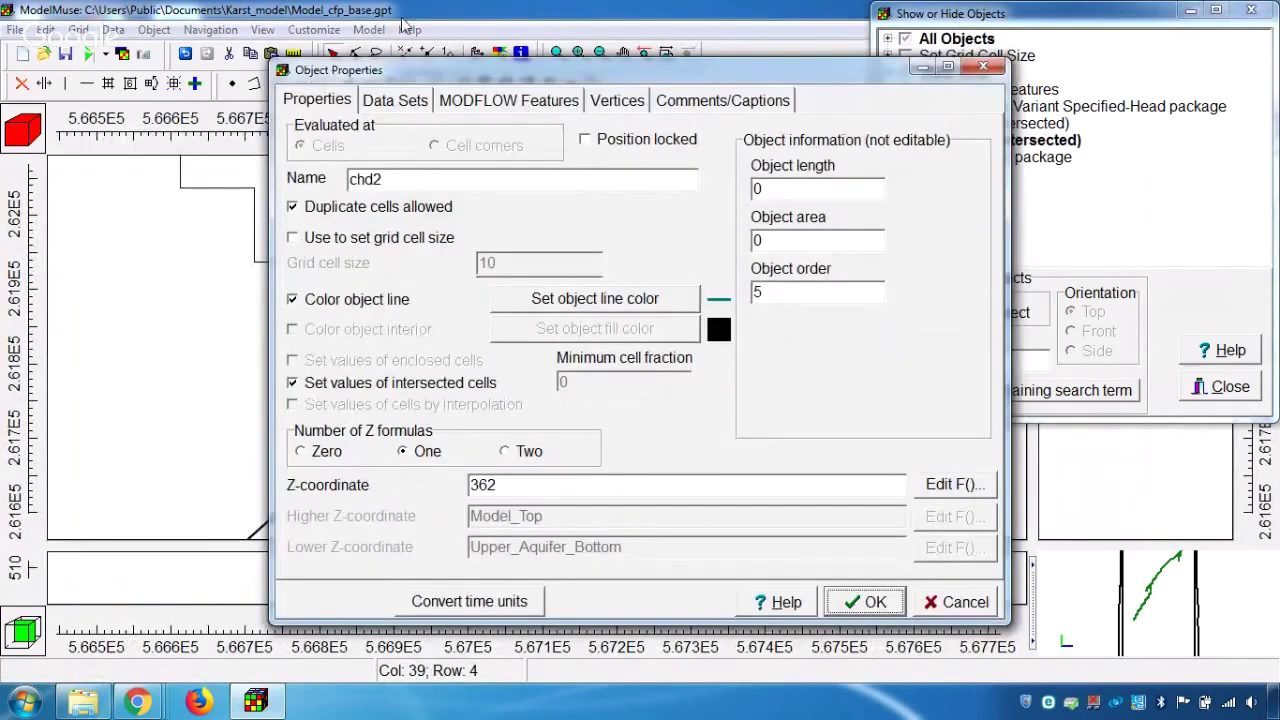
- Verify chd2's CFP Fixed Heads value of 362, accept the properties and zoom out
click(555, 102)
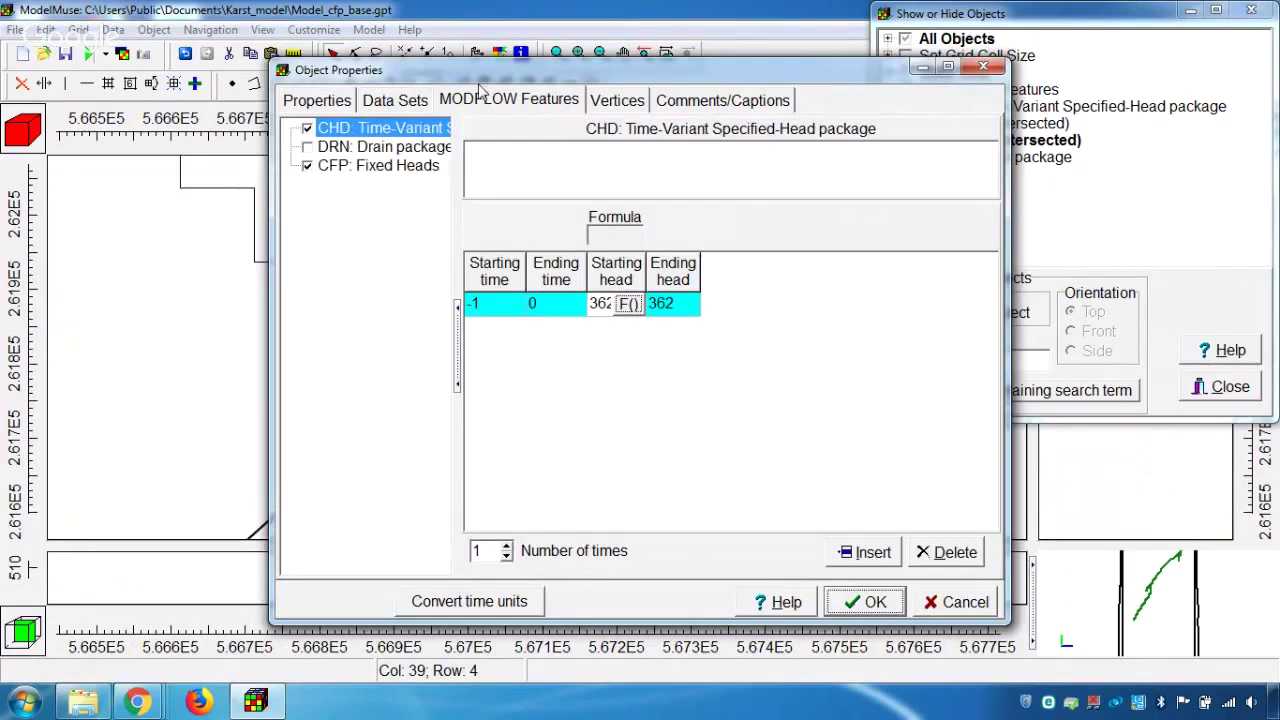
click(404, 170)
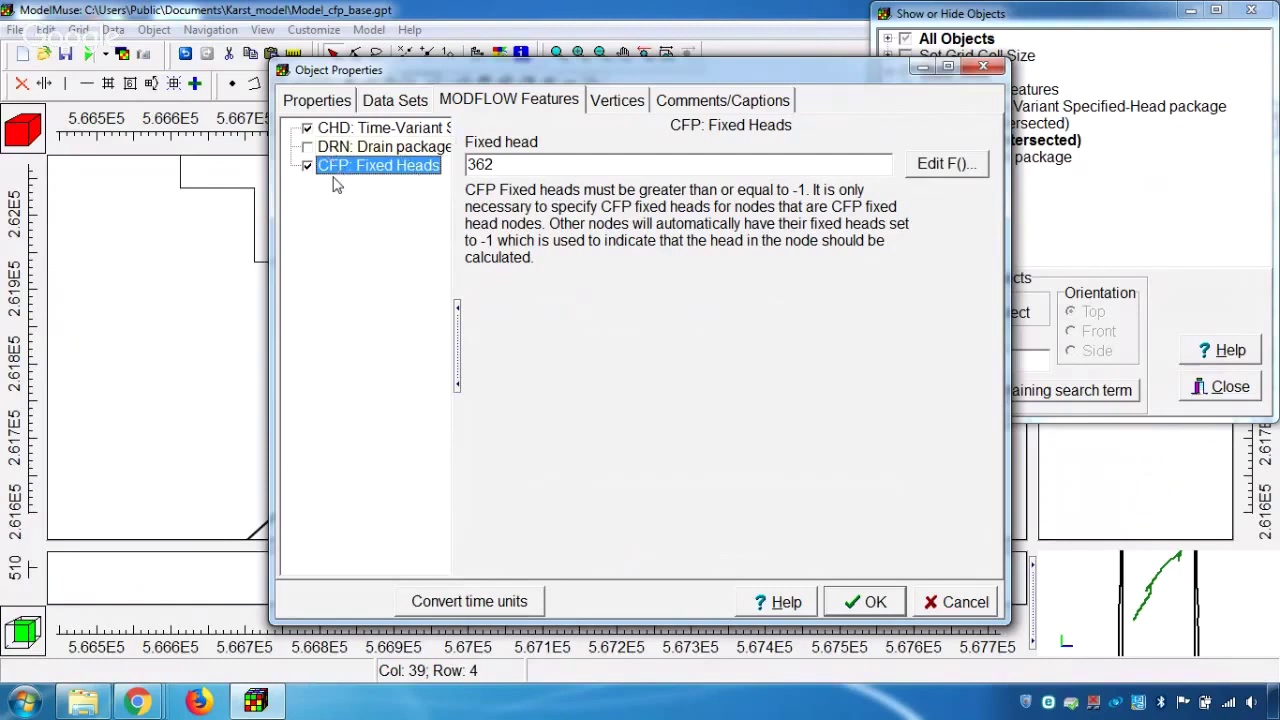
drag(530, 164, 470, 162)
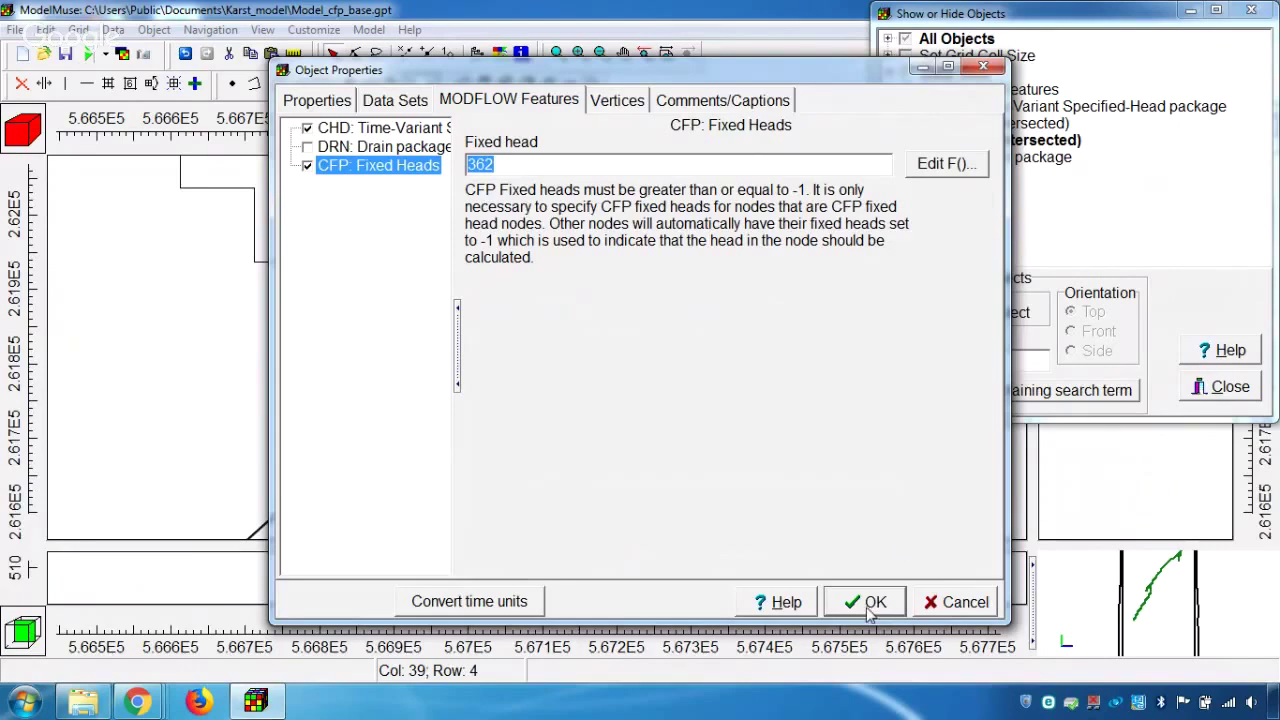
click(880, 603)
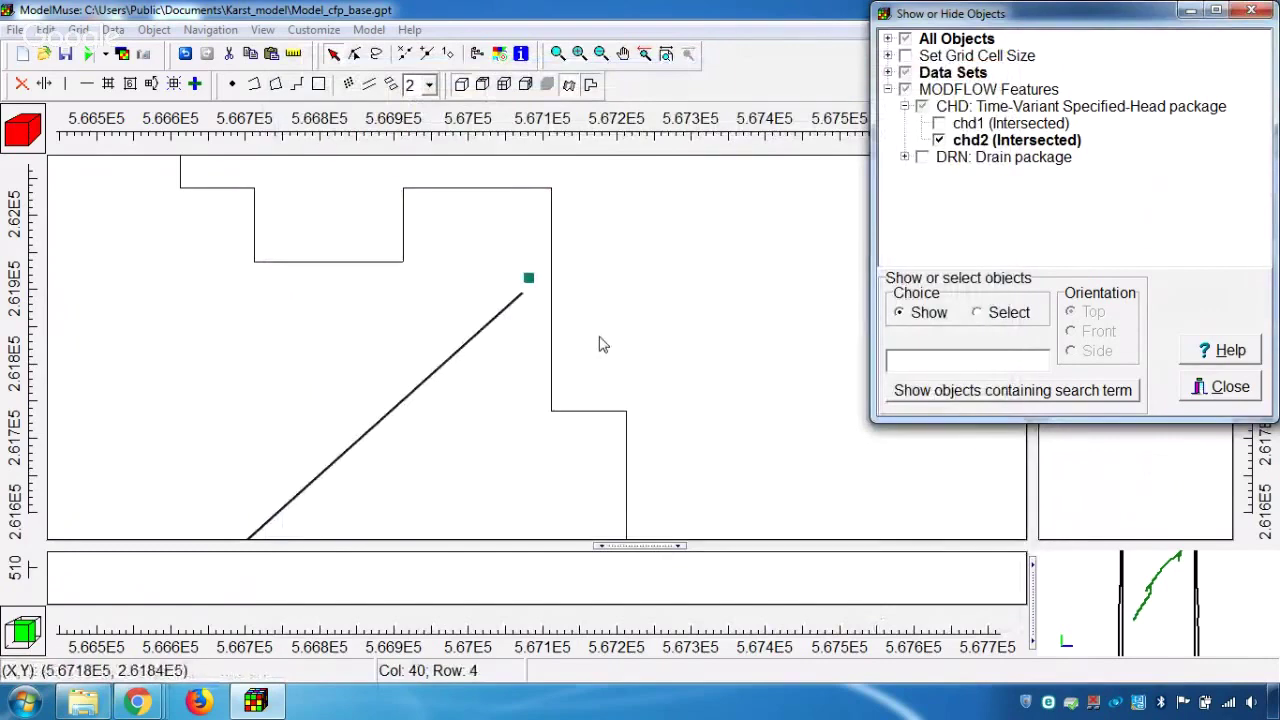
scroll(608, 334, down, 5)
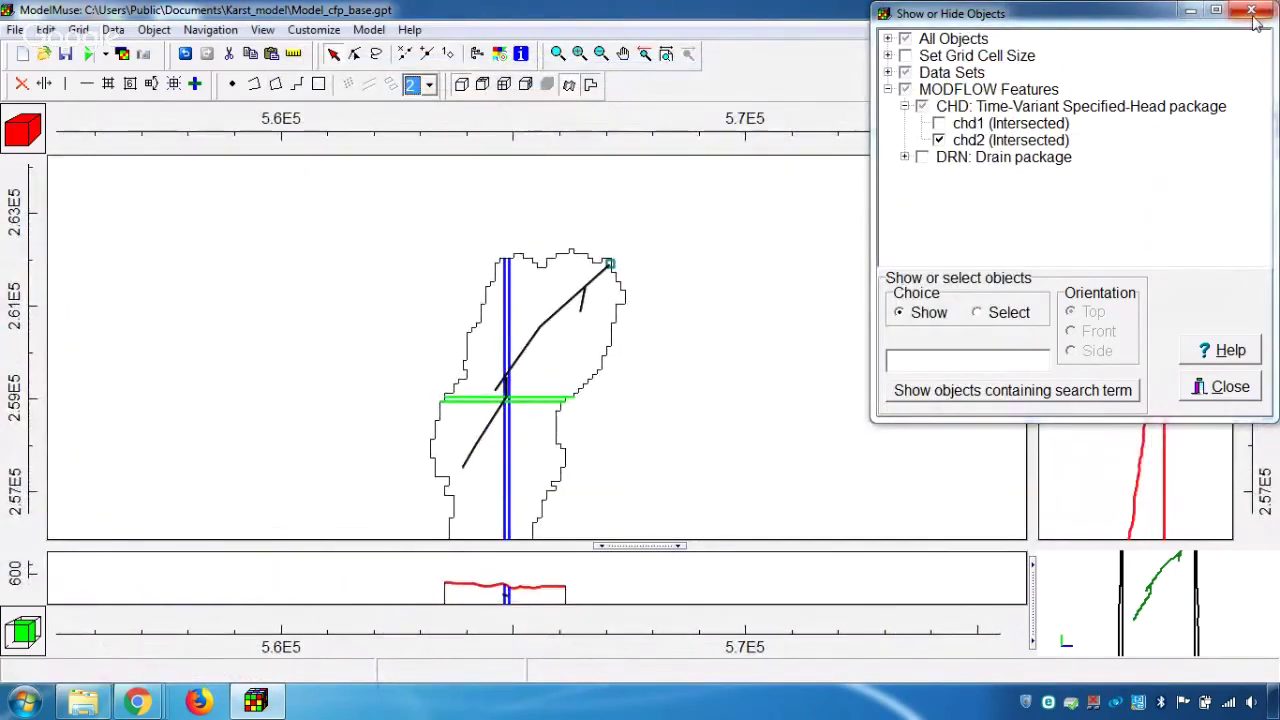
- Save the model with an archive, then export Model_cfp_base input files and run the simulation
click(1251, 10)
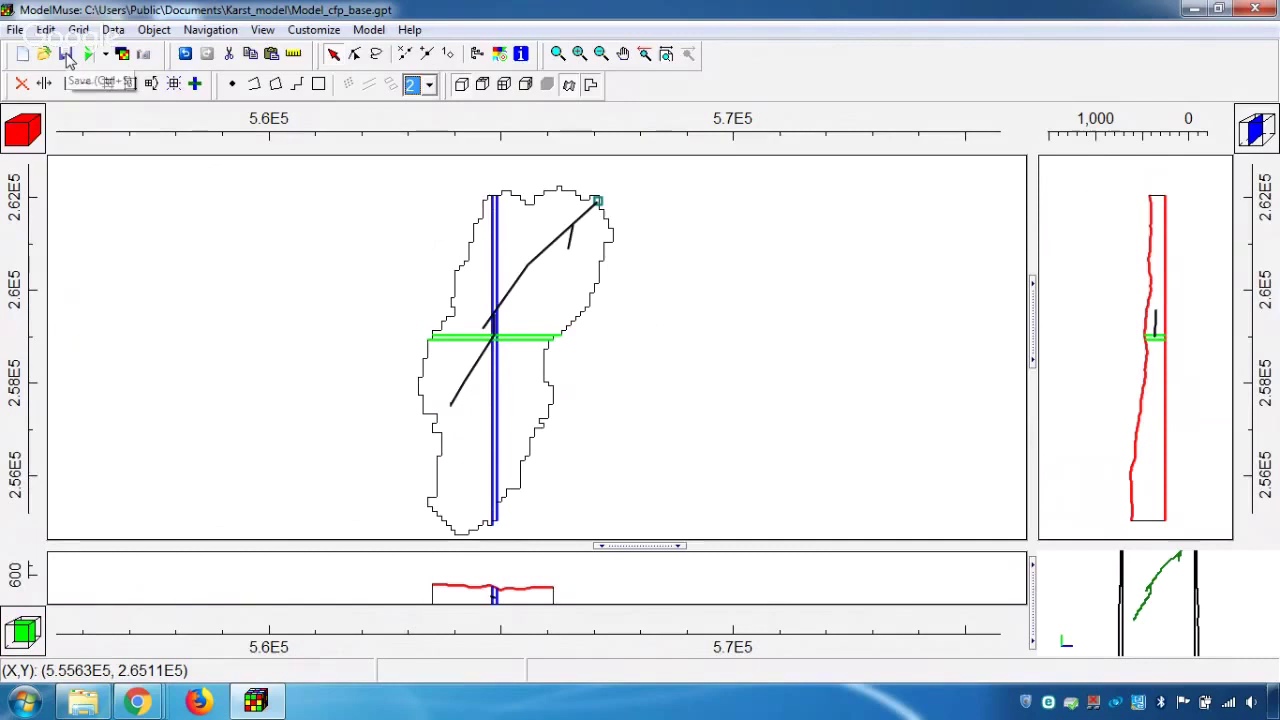
click(65, 54)
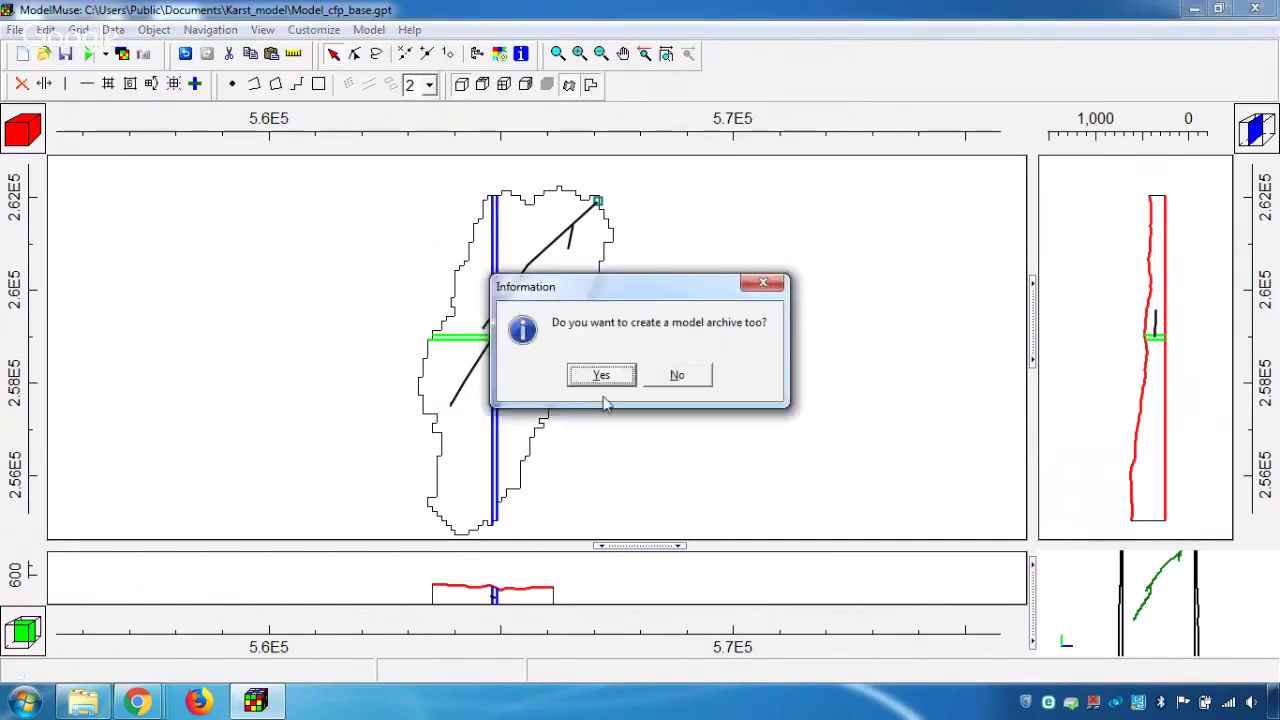
click(606, 378)
click(640, 385)
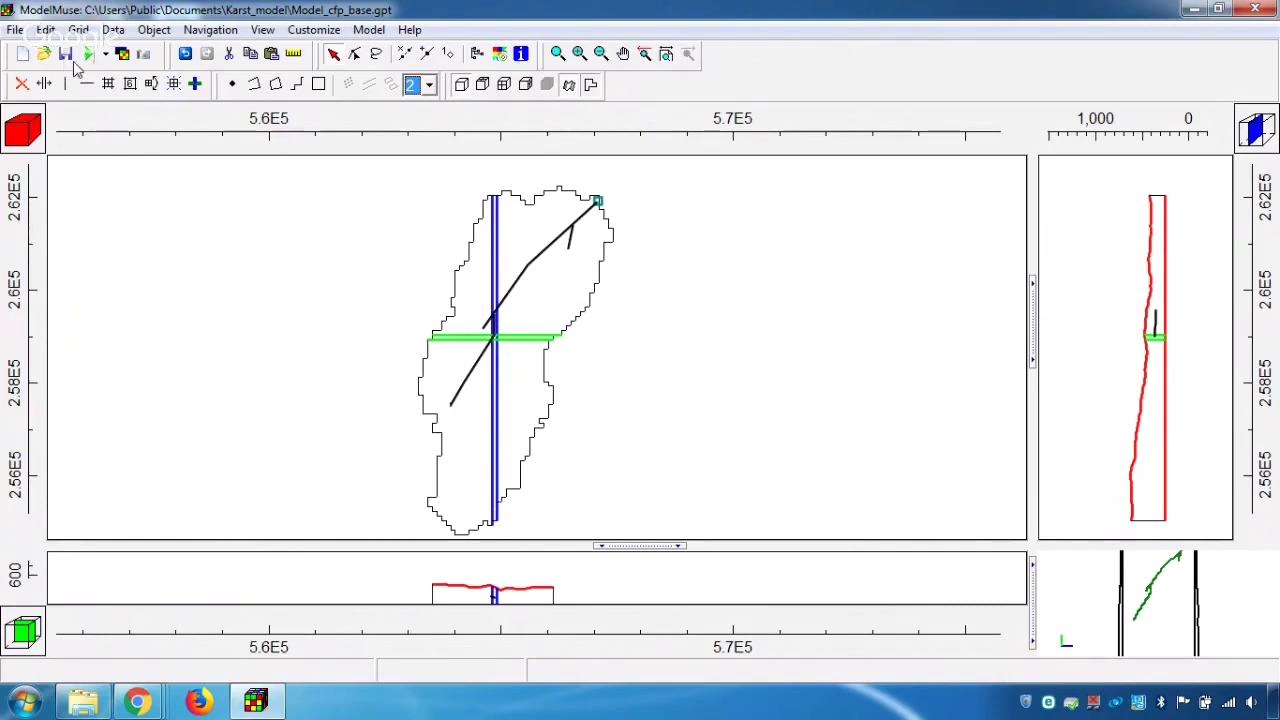
click(66, 55)
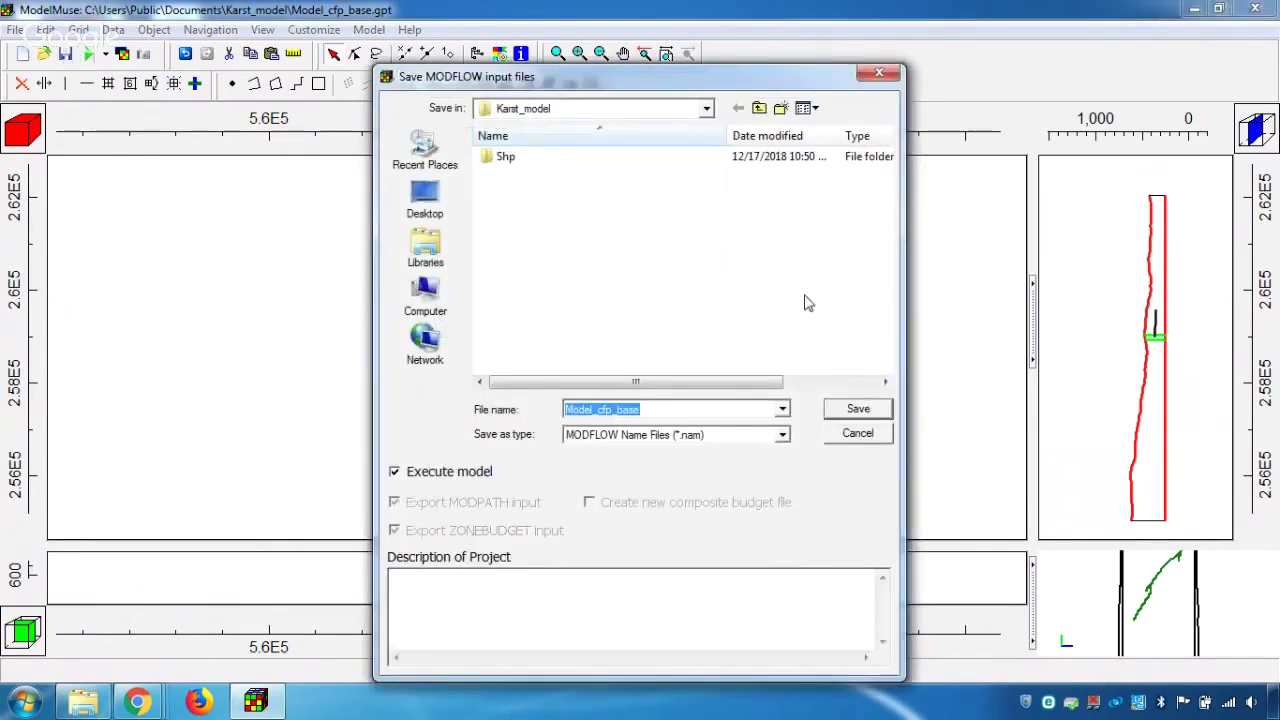
click(858, 410)
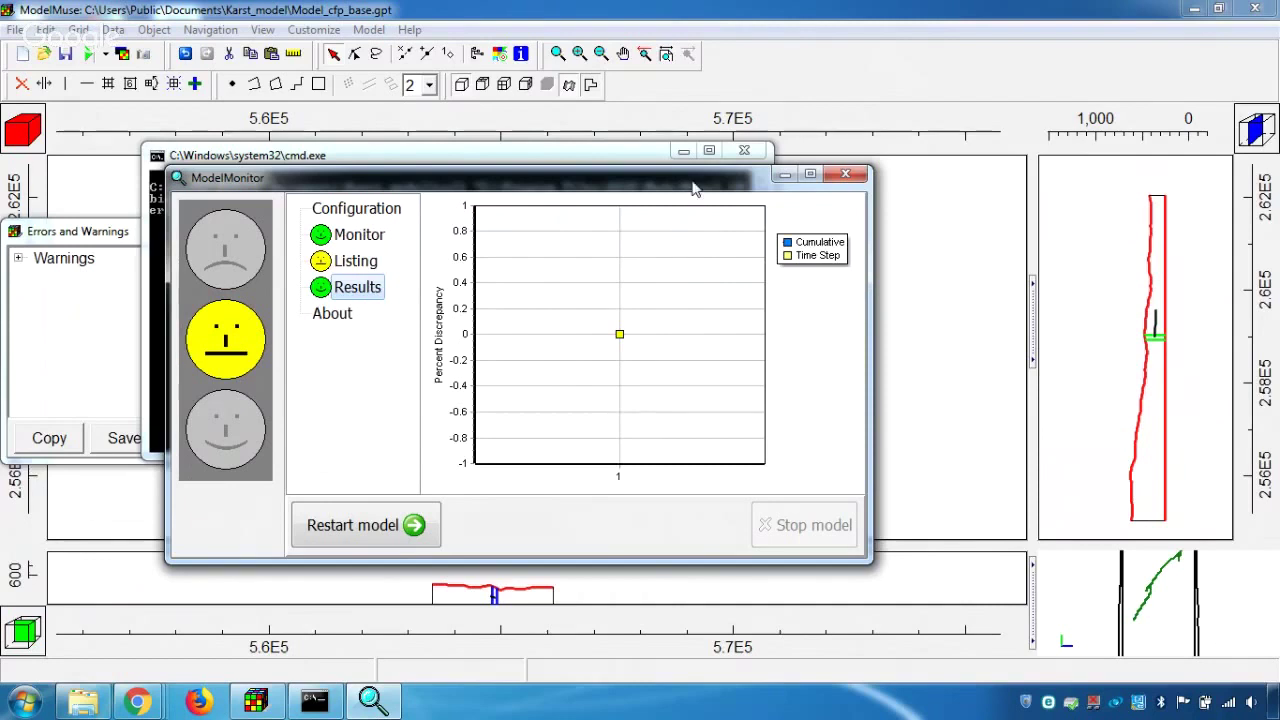
- Close the model run monitor and maximize Model_cfp_base.lst in Notepad
click(845, 177)
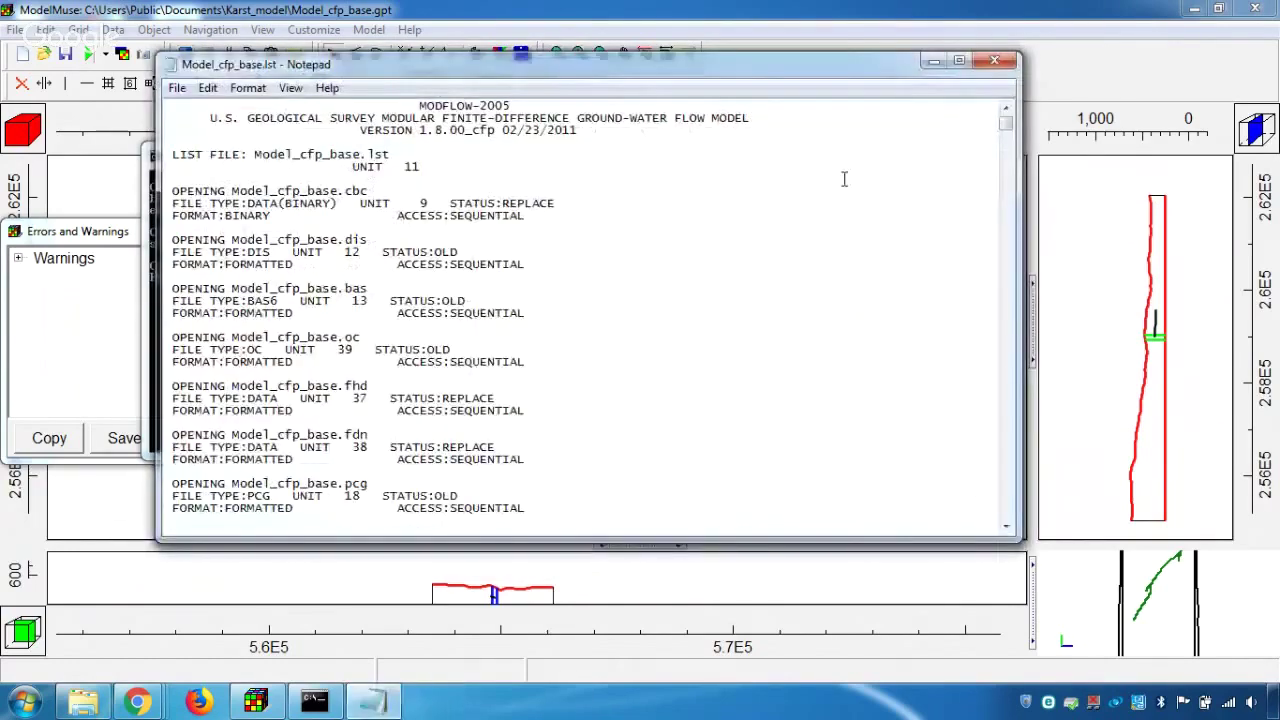
double_click(960, 68)
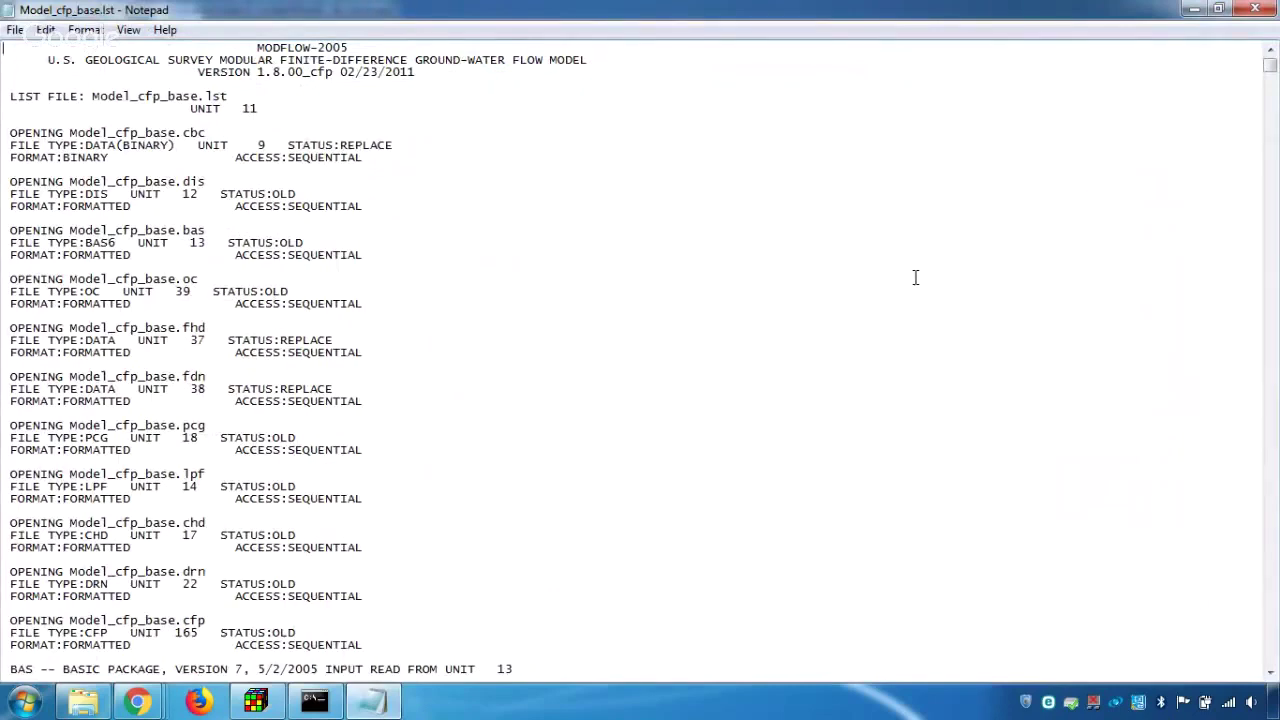
scroll(618, 347, down, 20)
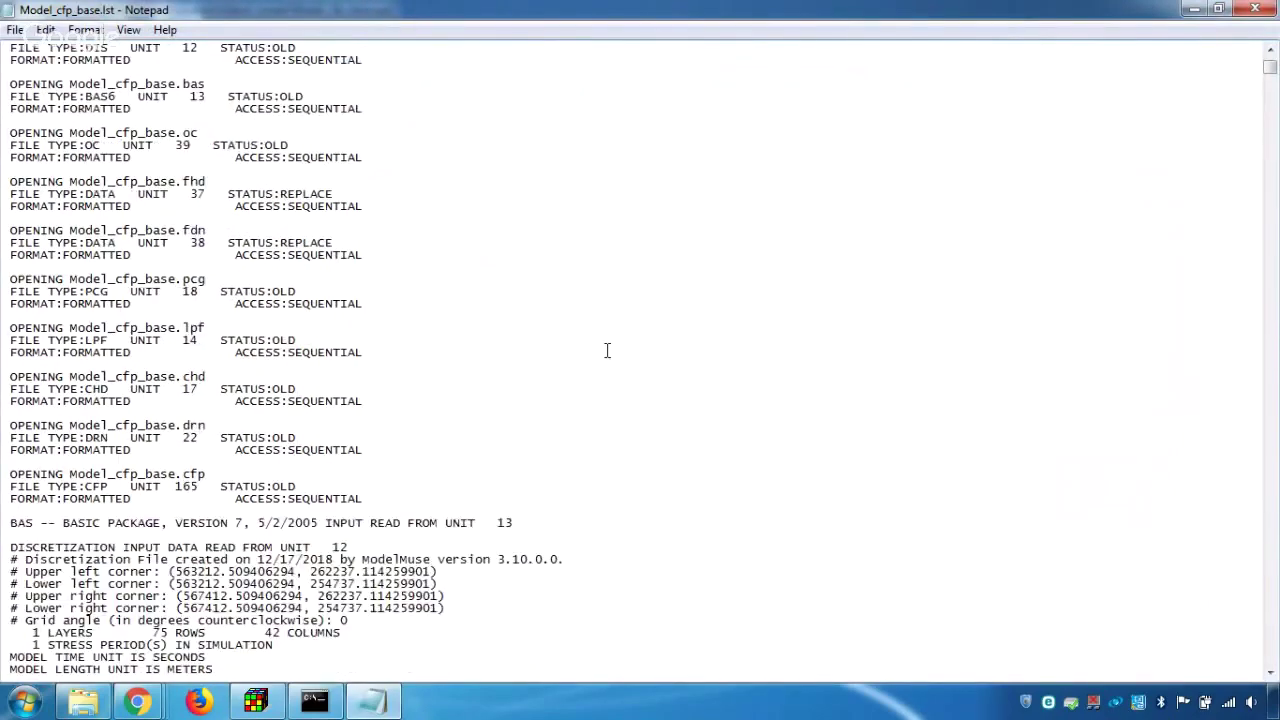
- Scroll down to the conduit network check and the node XYZ coordinate table
scroll(607, 351, down, 12)
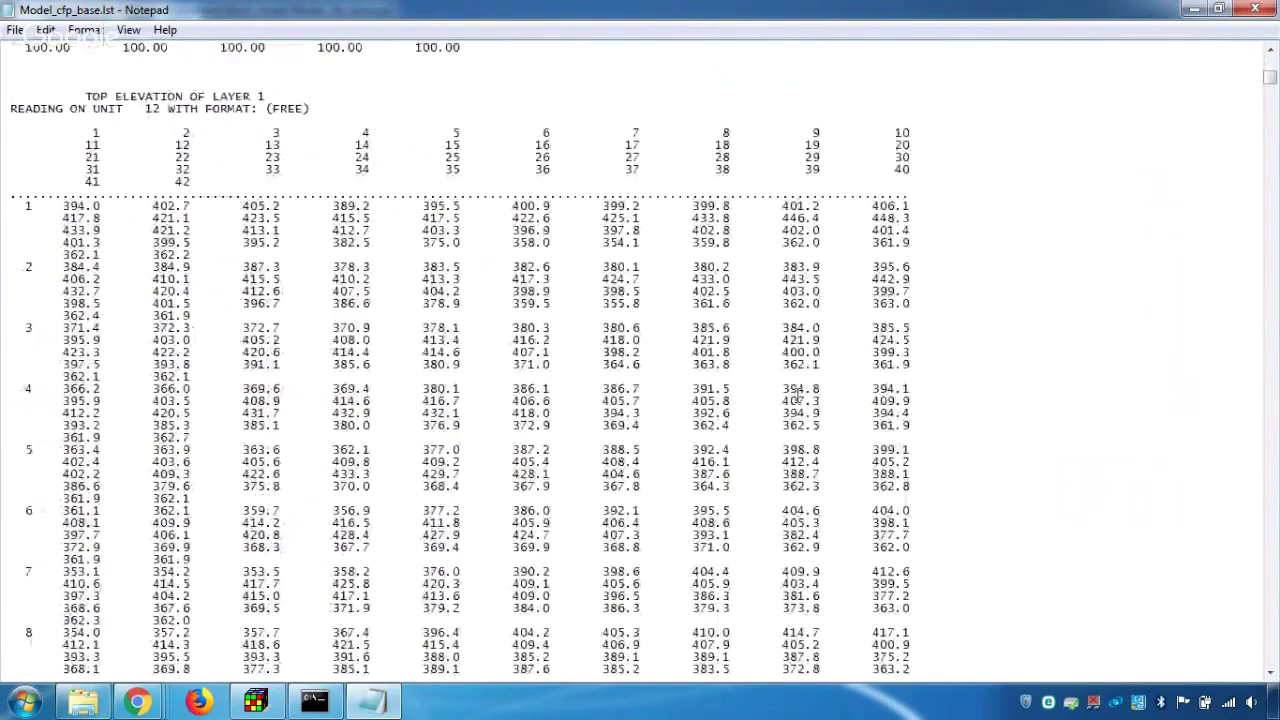
scroll(798, 397, down, 7)
drag(1270, 82, 1270, 212)
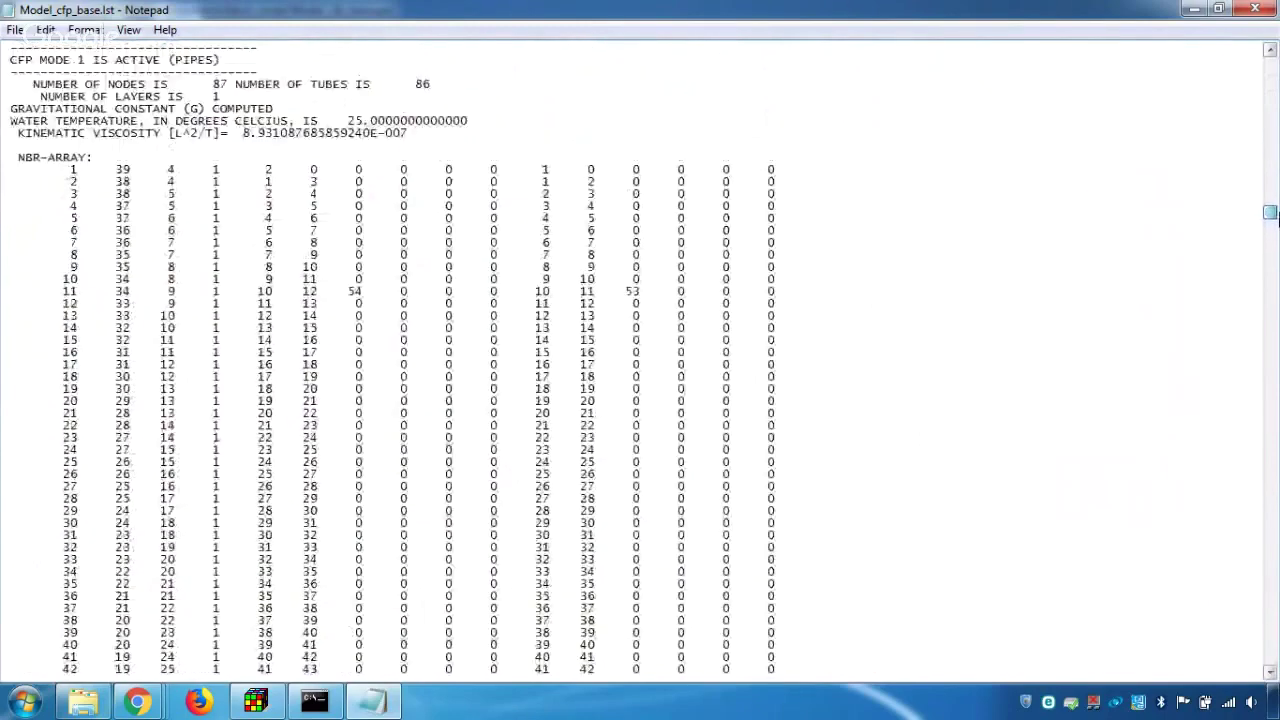
scroll(1006, 429, down, 20)
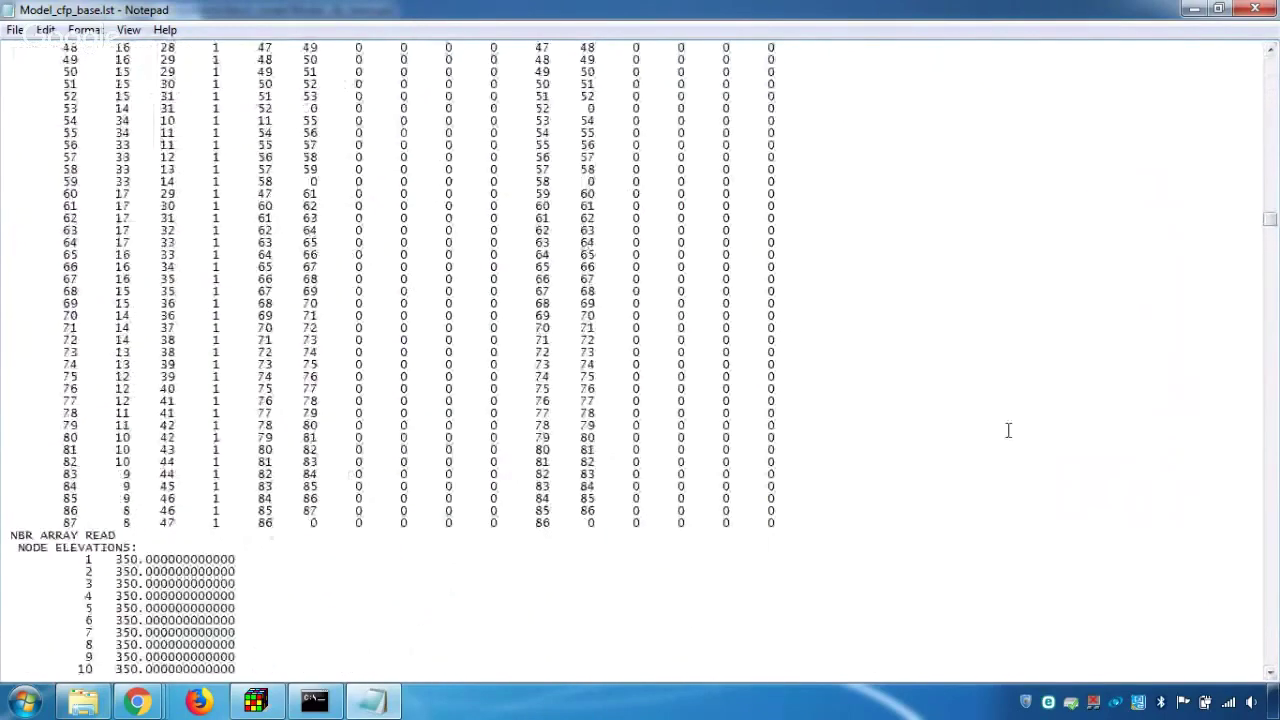
drag(1270, 232, 1274, 262)
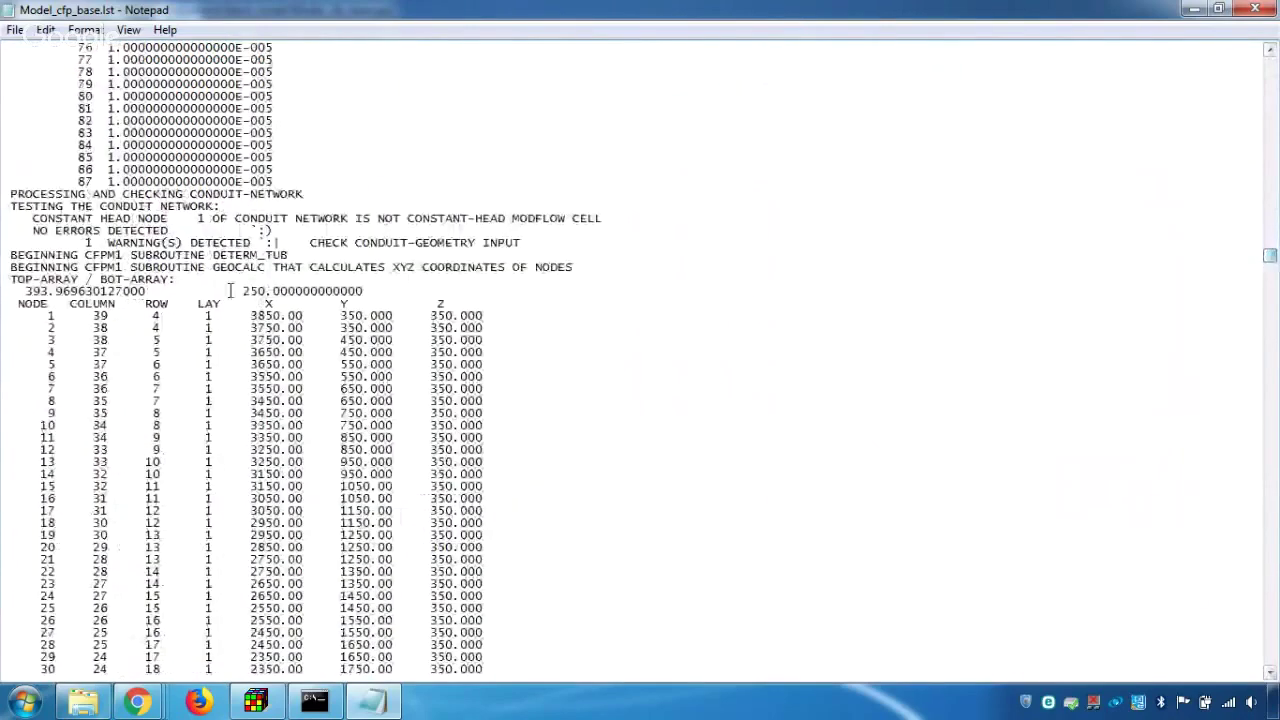
scroll(231, 290, down, 3)
scroll(231, 290, down, 2)
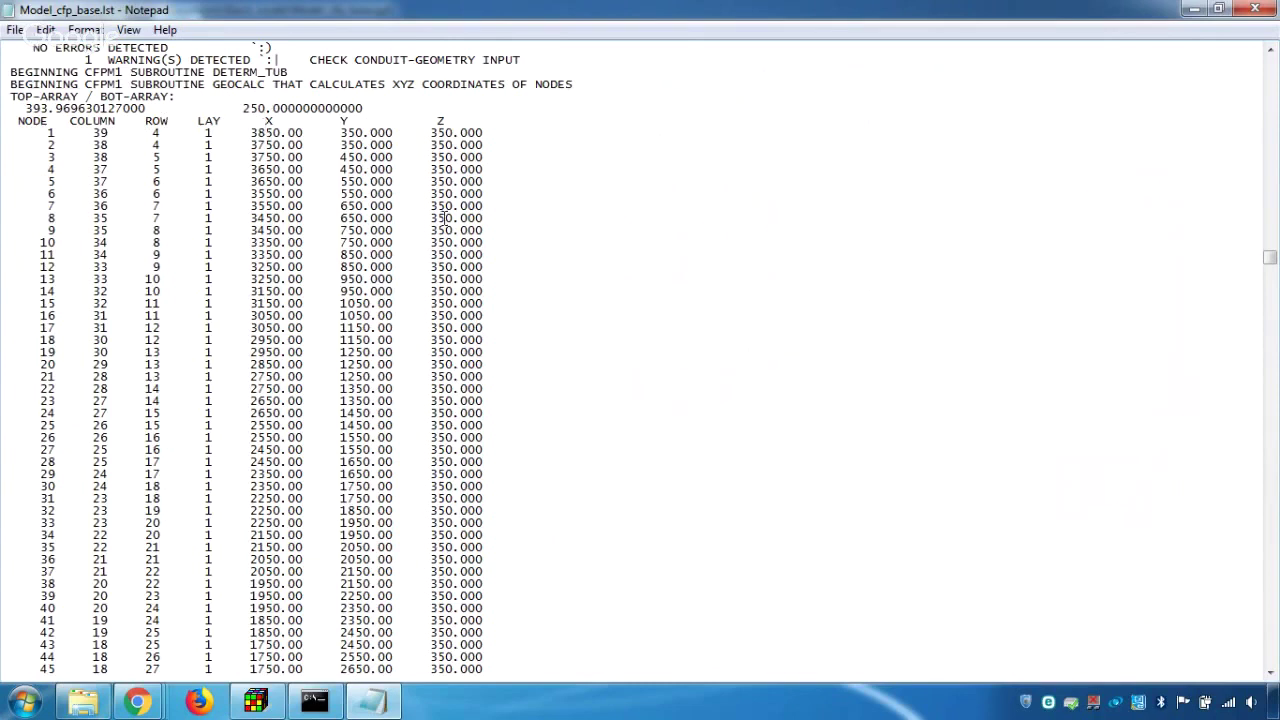
- In ModelMuse, zoom toward the conduit end and chd2, then dismiss the Errors and Warnings window
click(262, 703)
scroll(586, 229, up, 5)
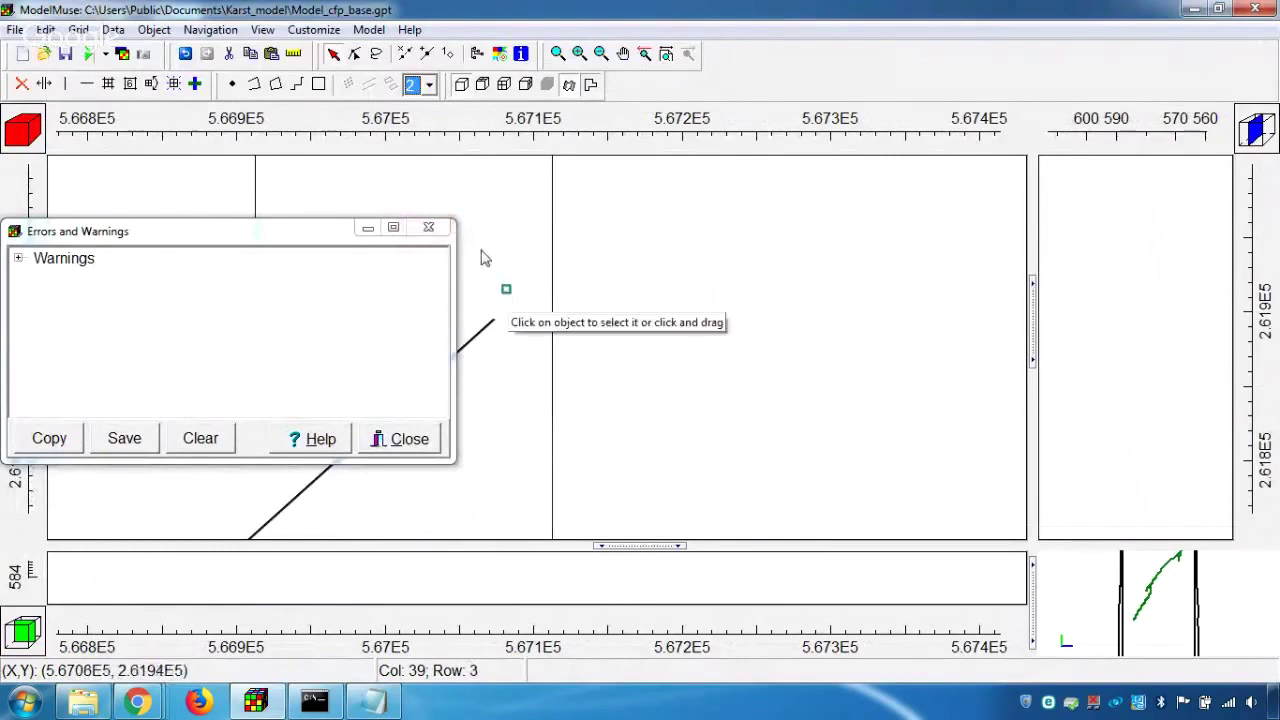
click(437, 230)
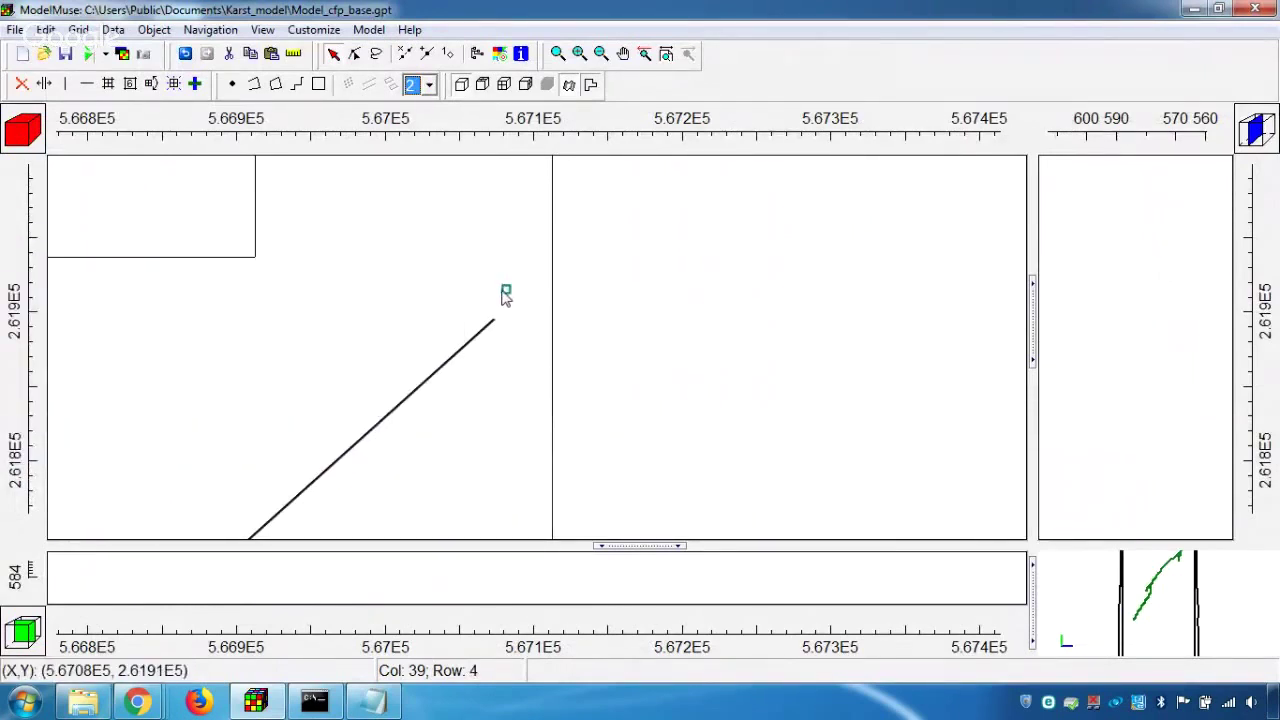
click(386, 706)
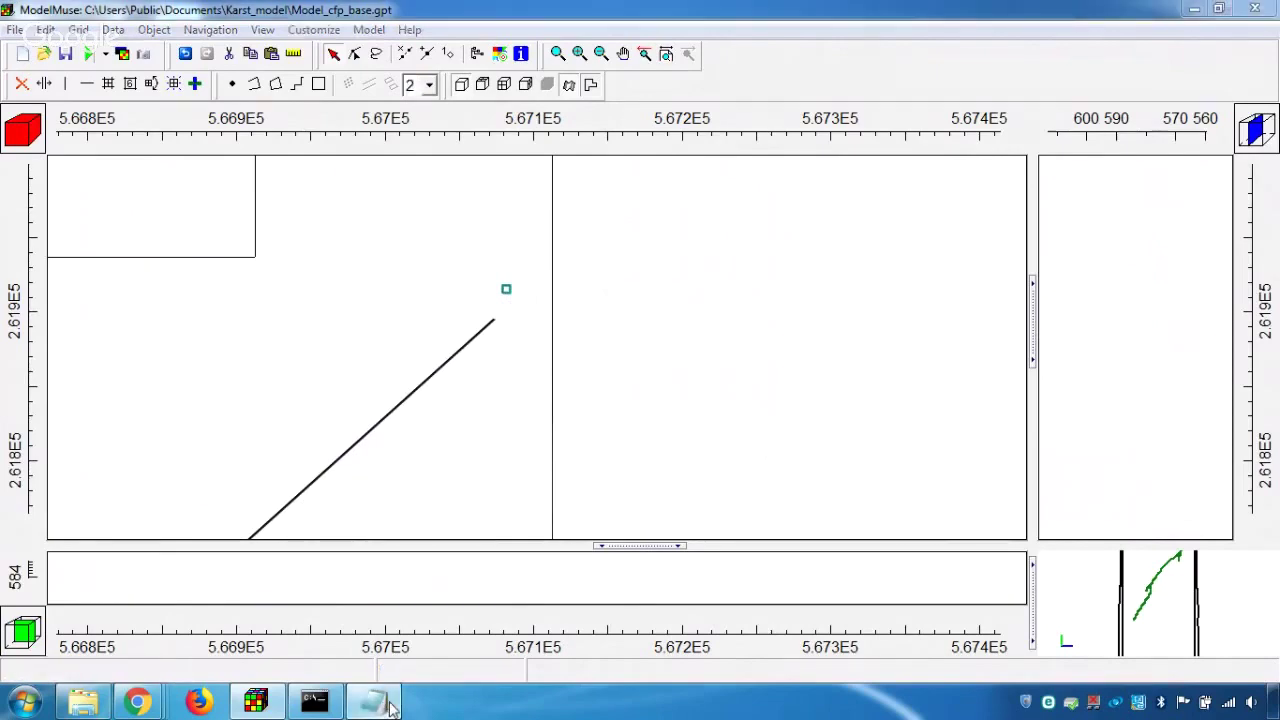
- Bring Model_cfp_base.lst back to the front at the conduit node table ending at node 87
click(388, 706)
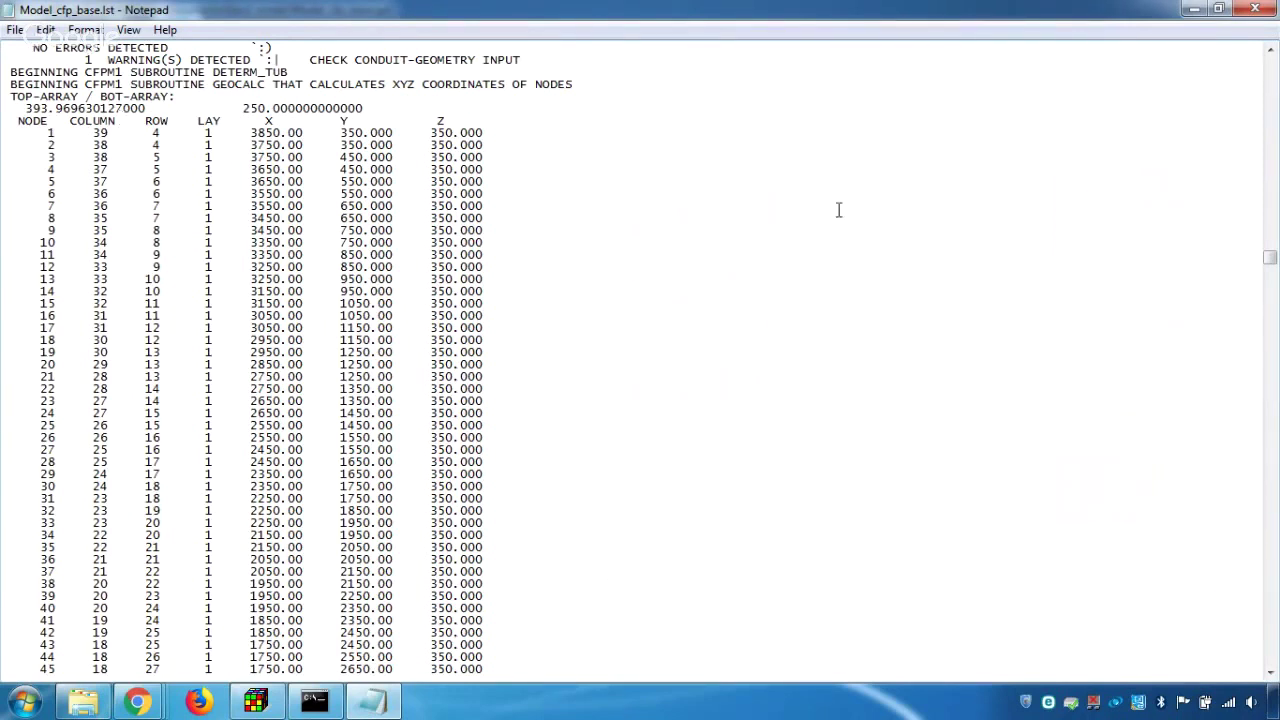
click(828, 284)
- Scroll past the DRAIN and CHD tables to the CFPM1 RESULTS section
scroll(790, 400, down, 20)
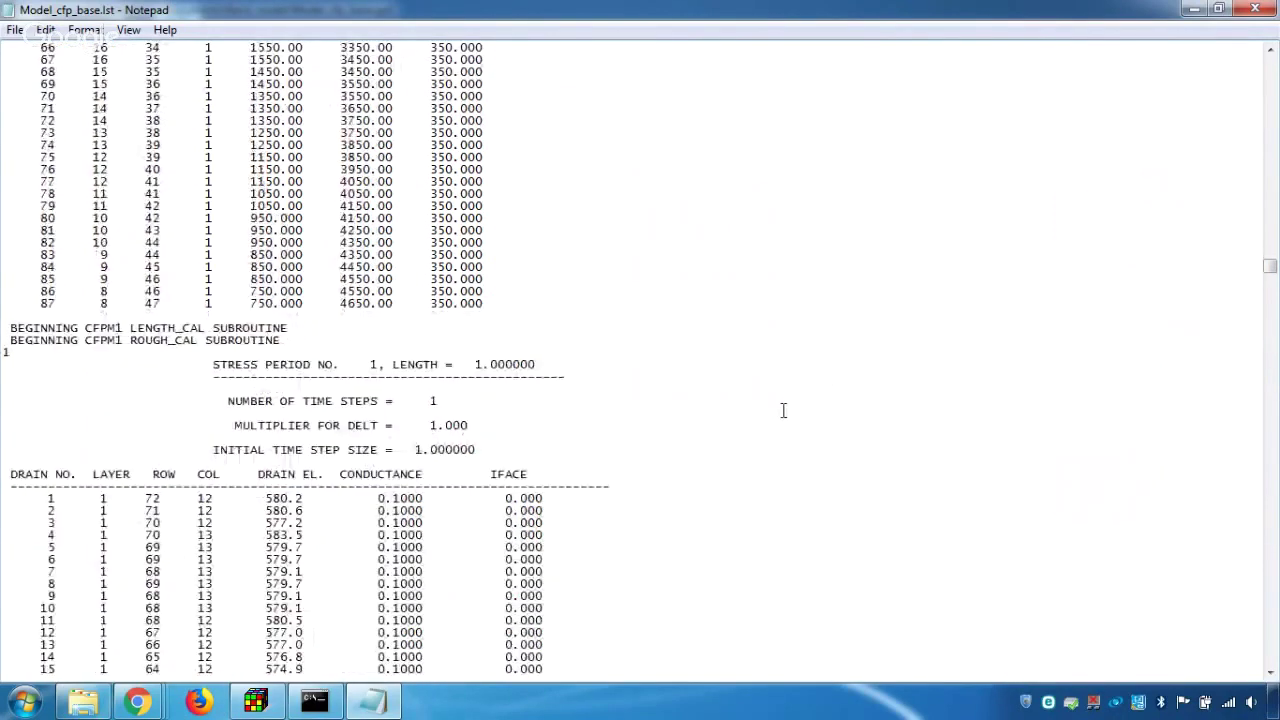
scroll(783, 410, down, 3)
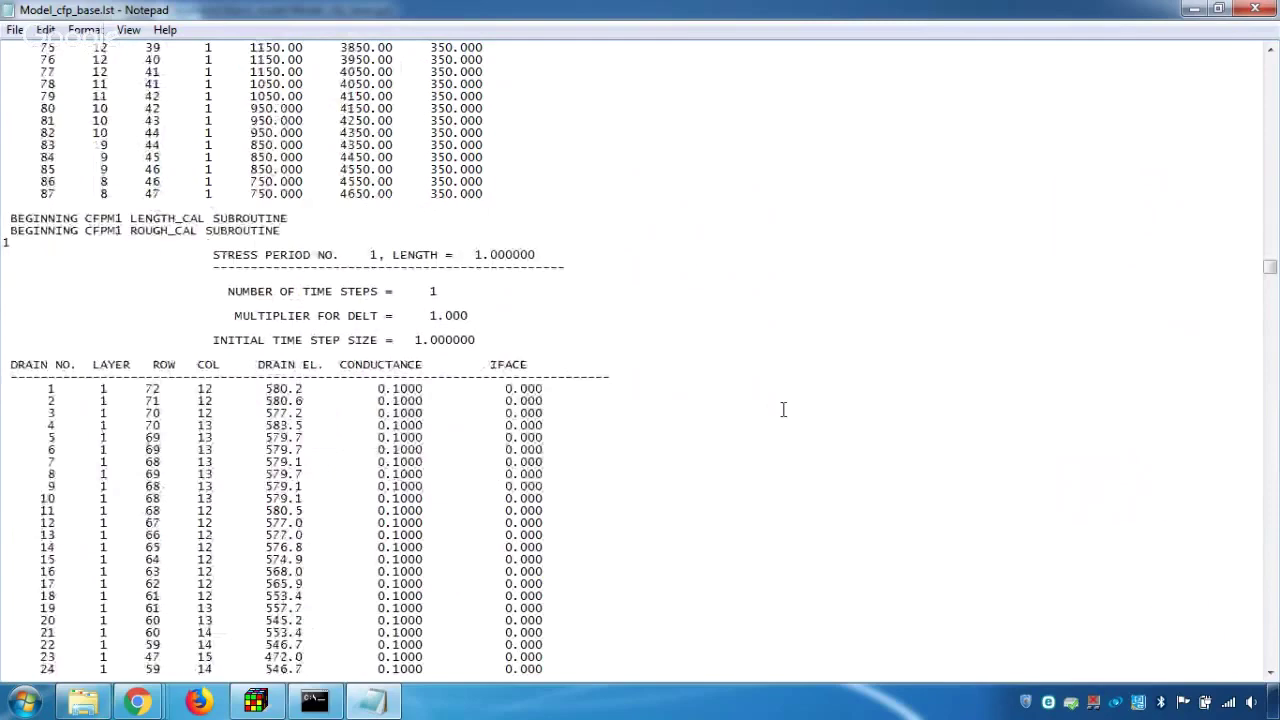
scroll(783, 407, down, 11)
scroll(783, 407, up, 7)
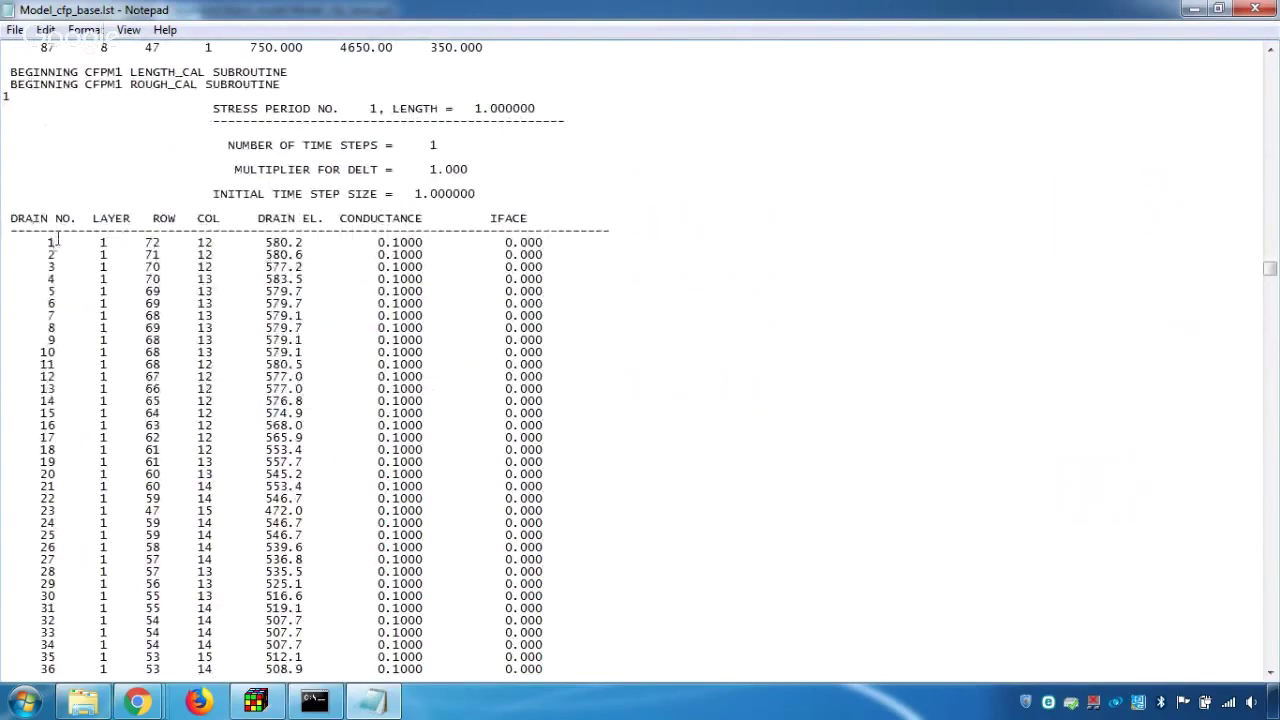
scroll(68, 255, down, 4)
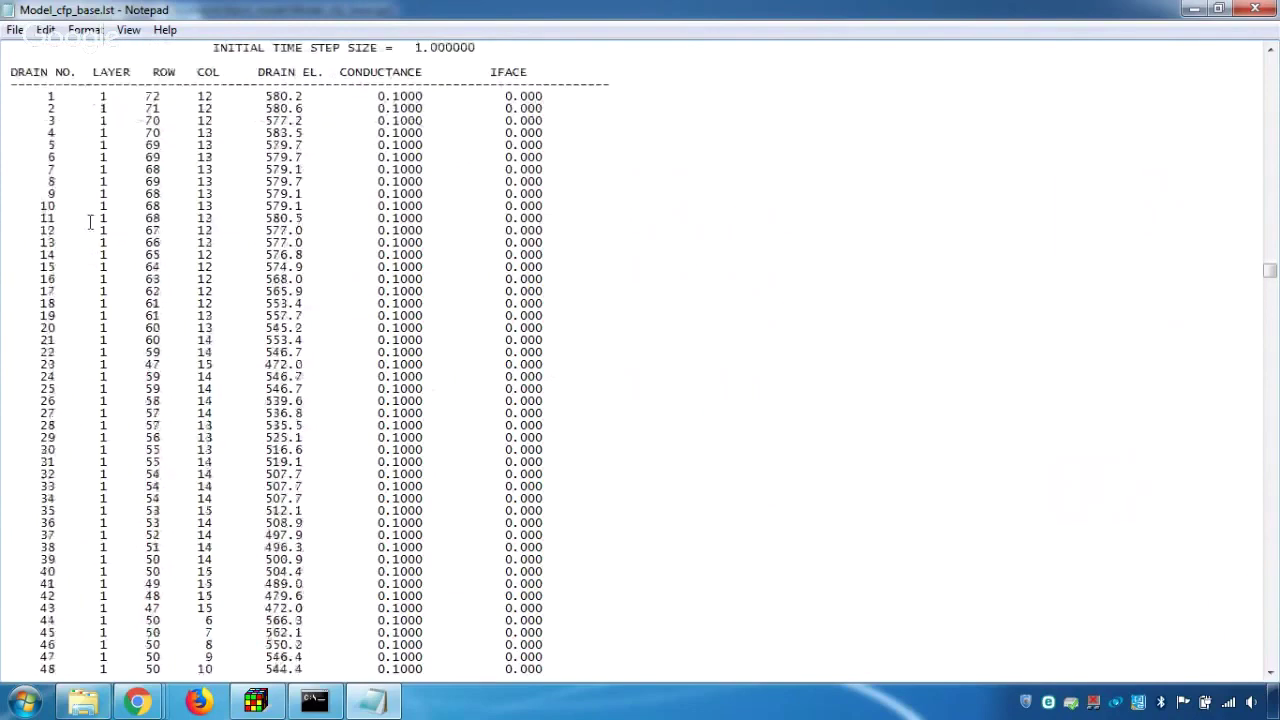
scroll(90, 222, down, 4)
scroll(478, 457, down, 20)
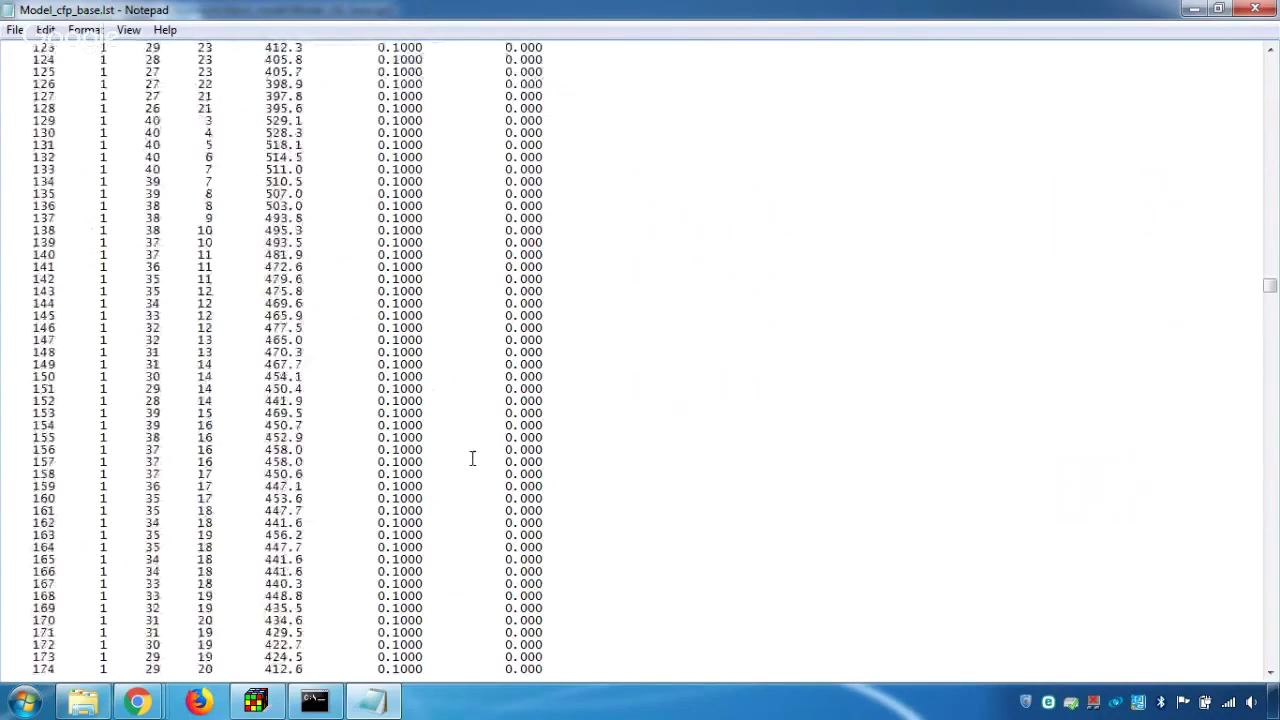
scroll(760, 470, down, 20)
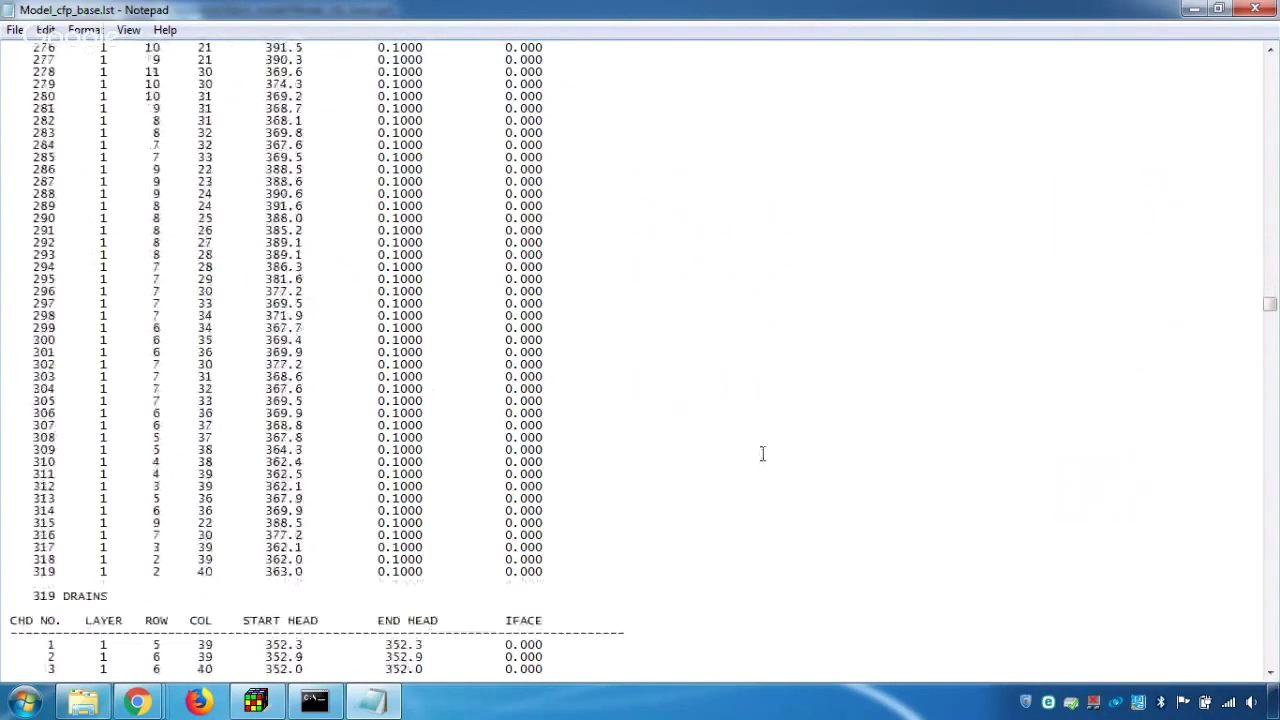
scroll(762, 454, down, 6)
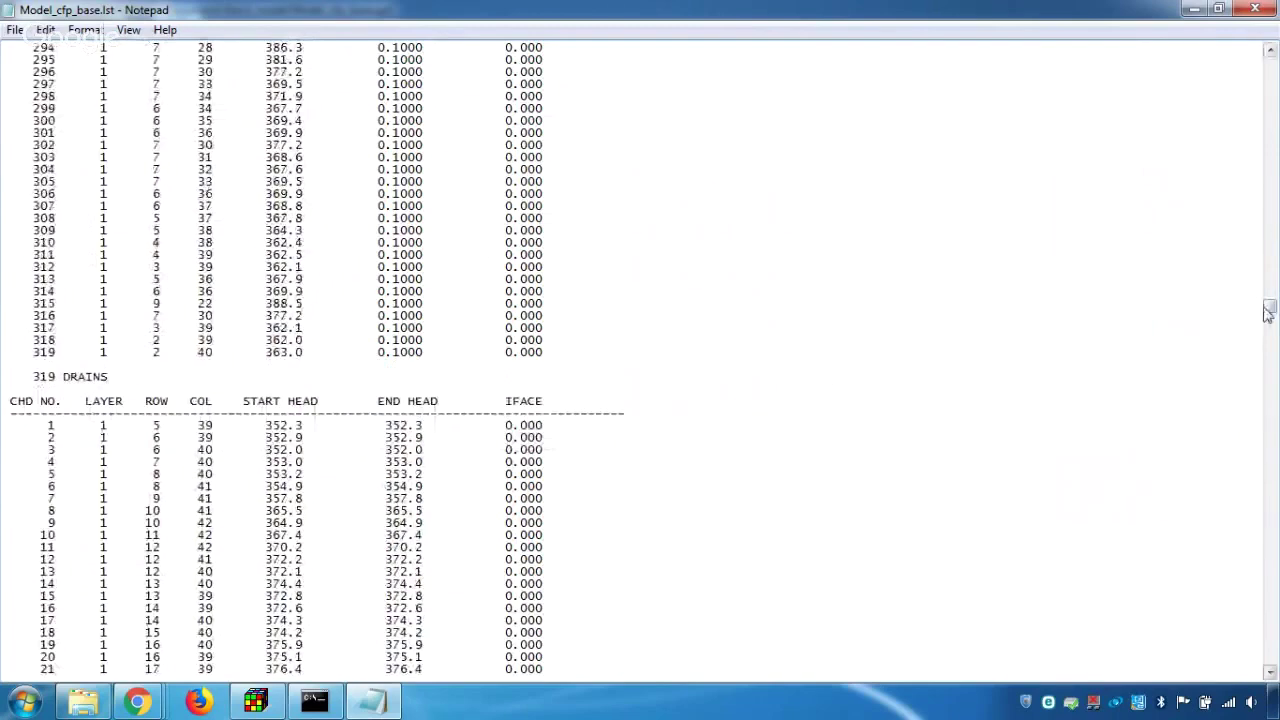
drag(1269, 306, 1270, 617)
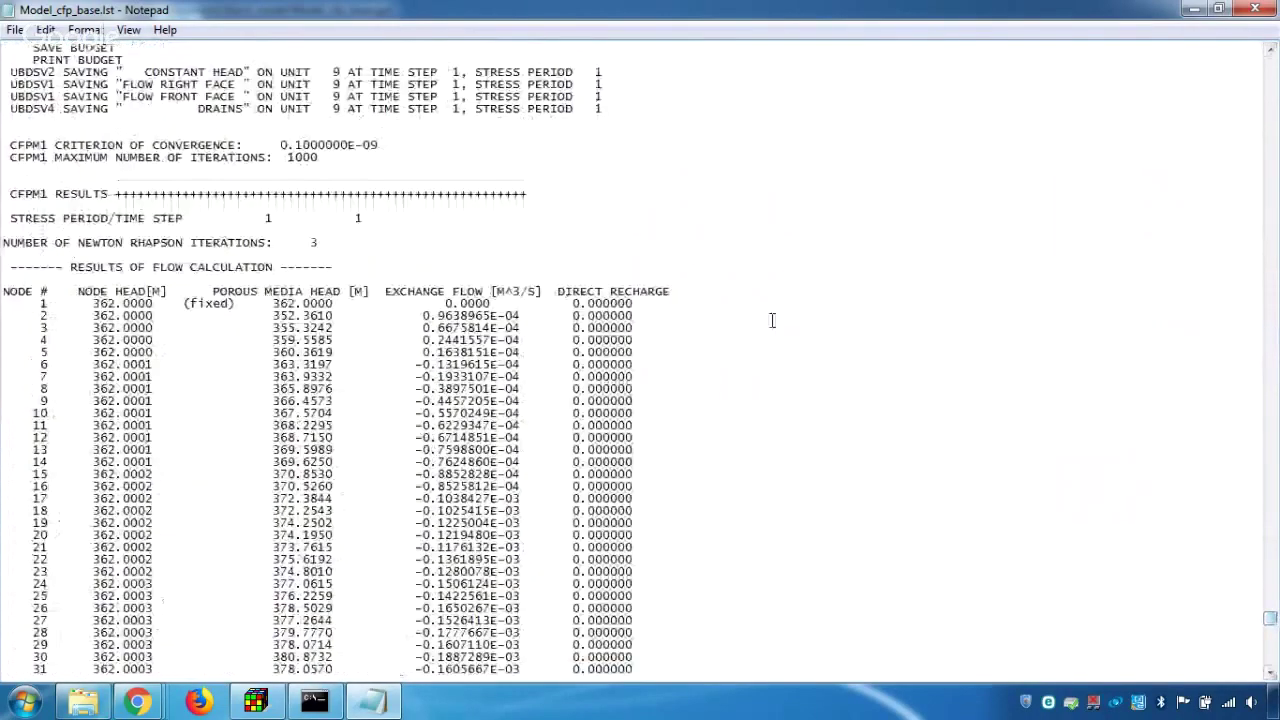
scroll(770, 320, down, 3)
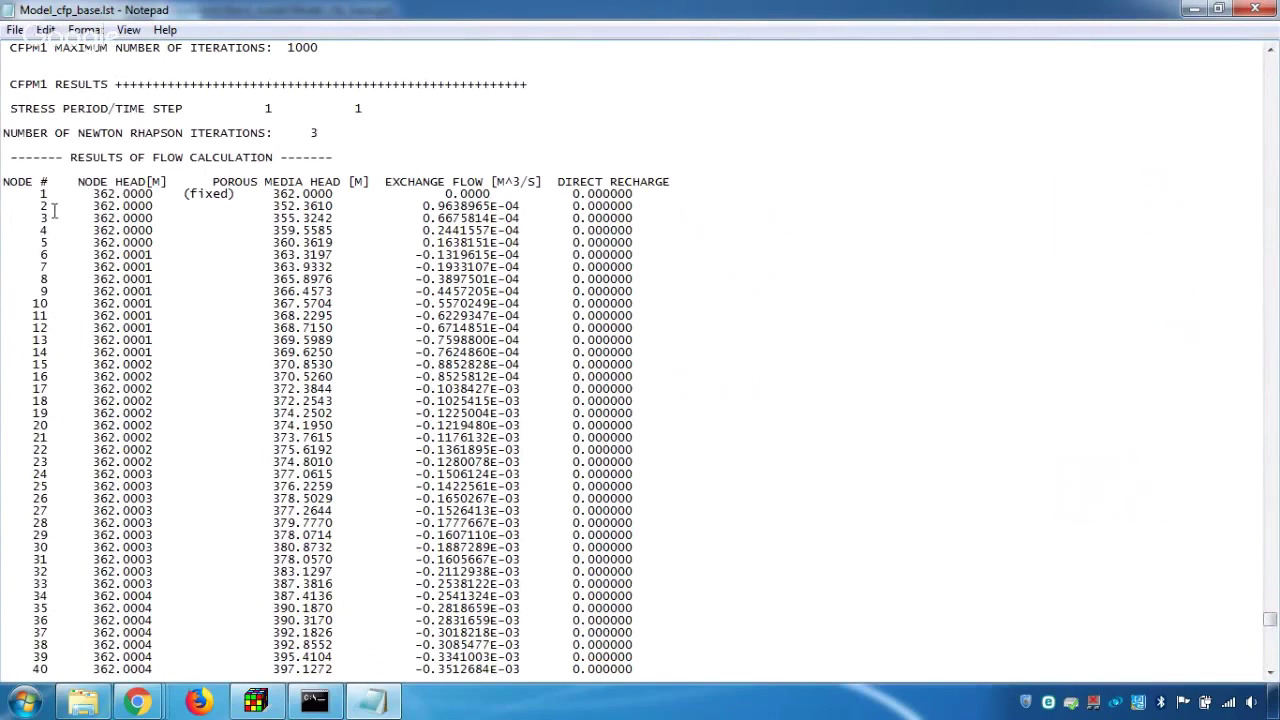
scroll(54, 210, down, 1)
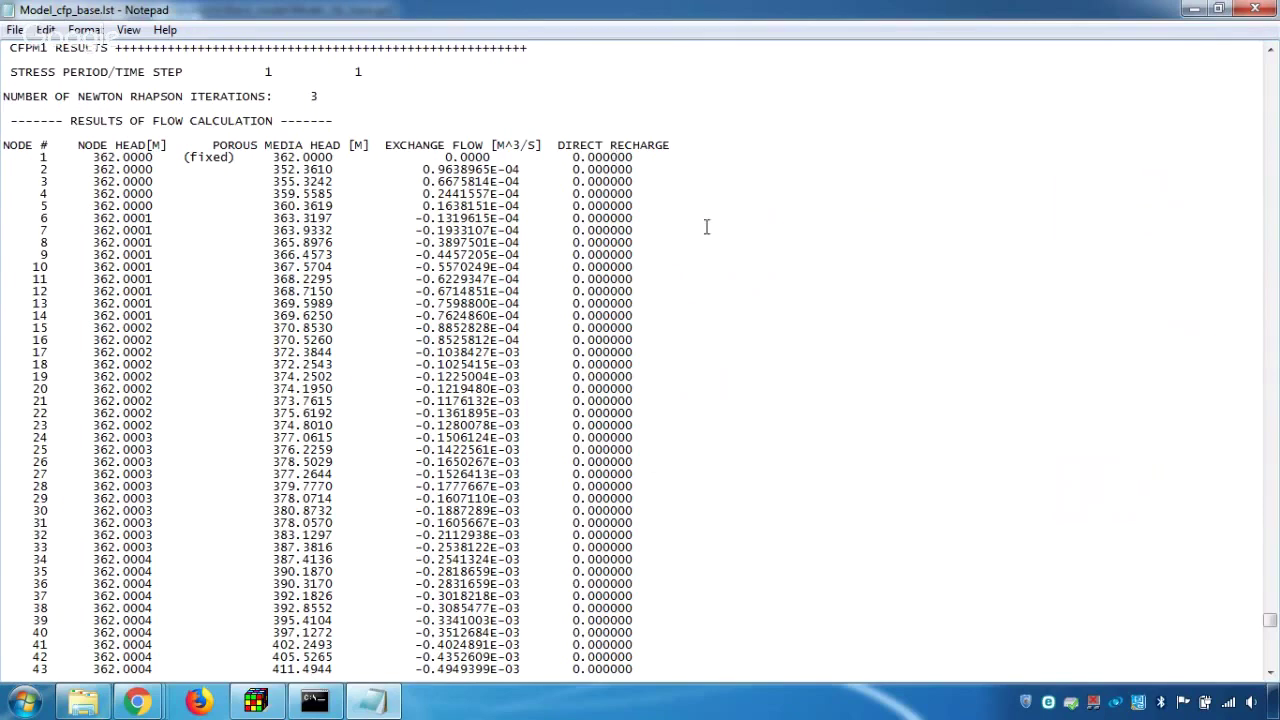
- Scroll to the TUBE table with flow type, Q, Re and residence time columns
scroll(706, 227, down, 3)
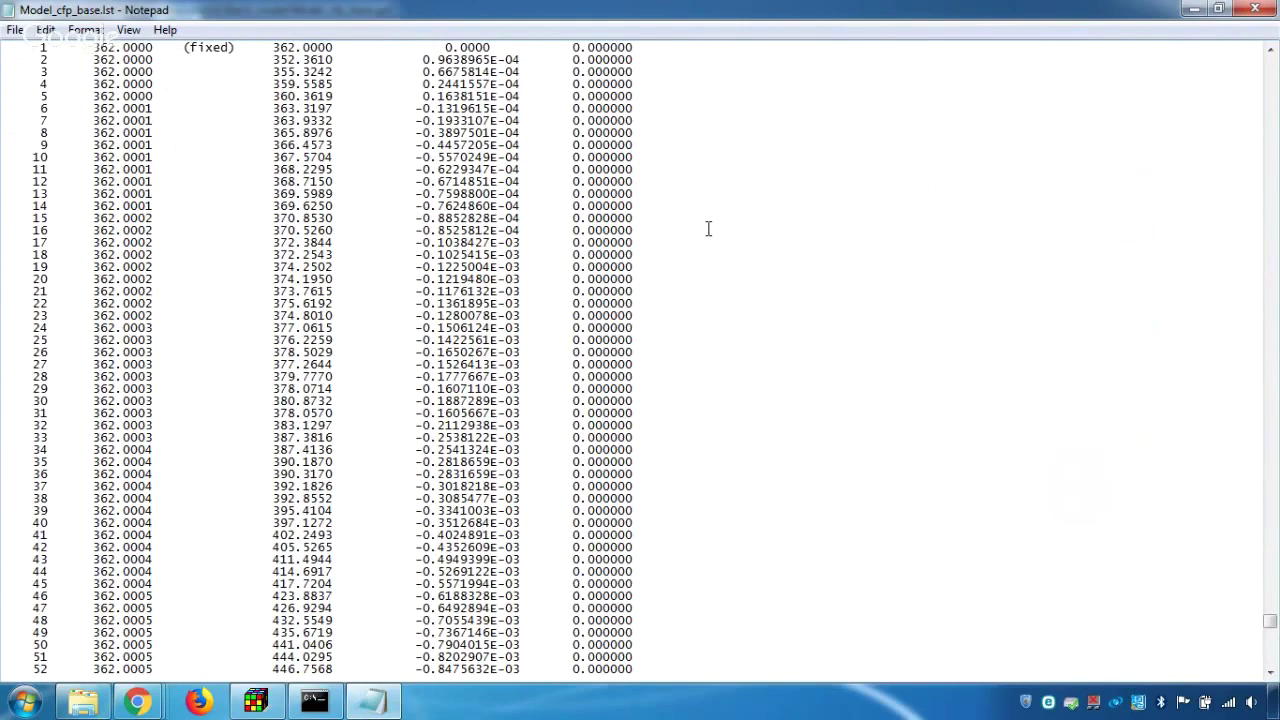
scroll(708, 229, down, 20)
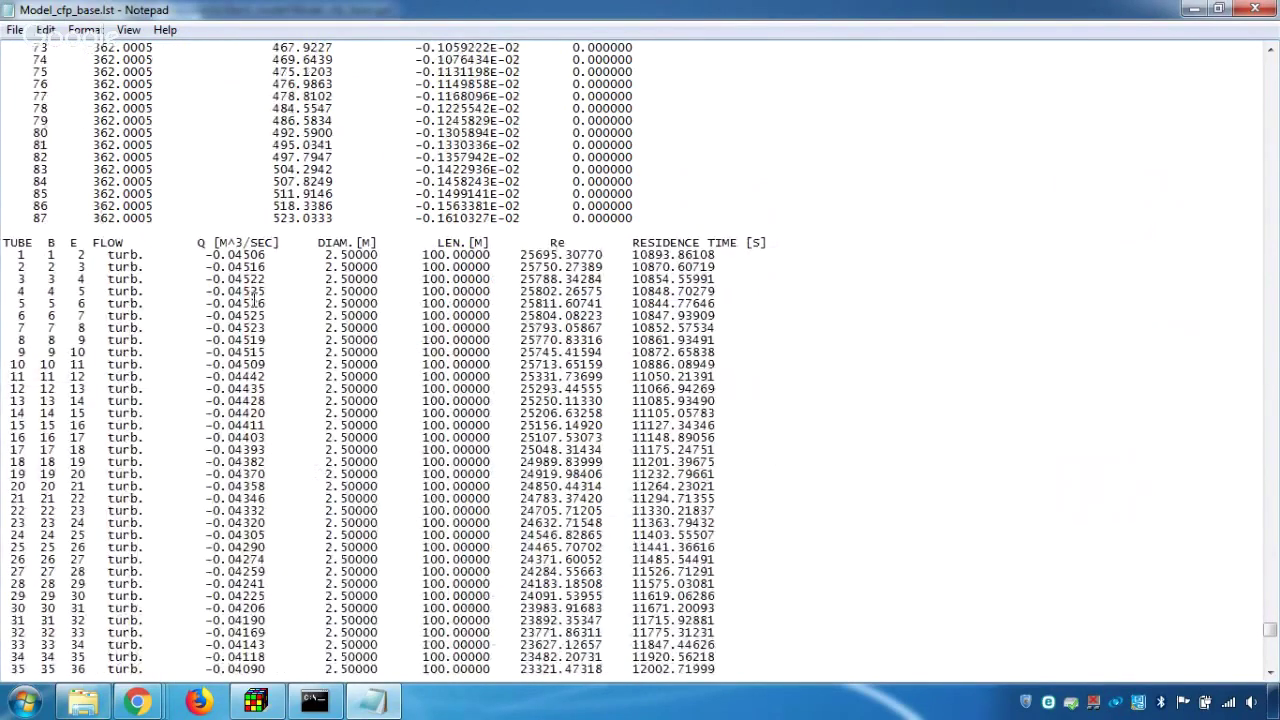
scroll(255, 300, down, 3)
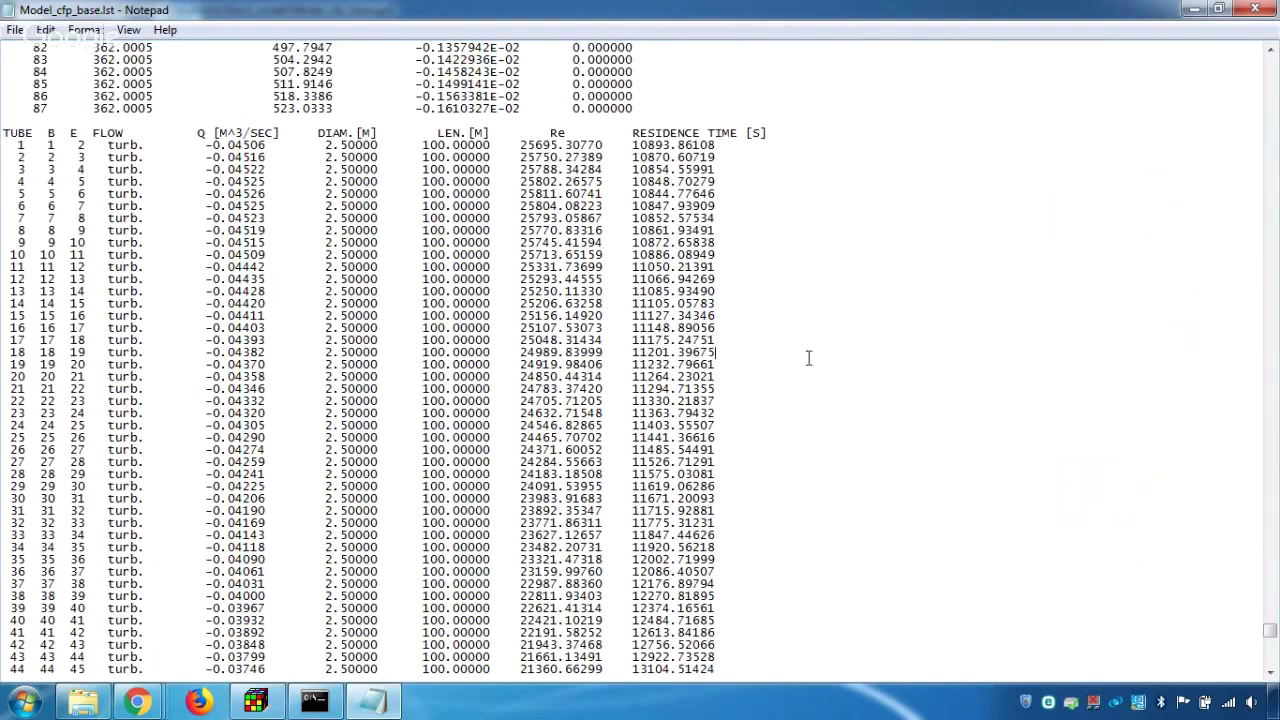
scroll(809, 358, down, 4)
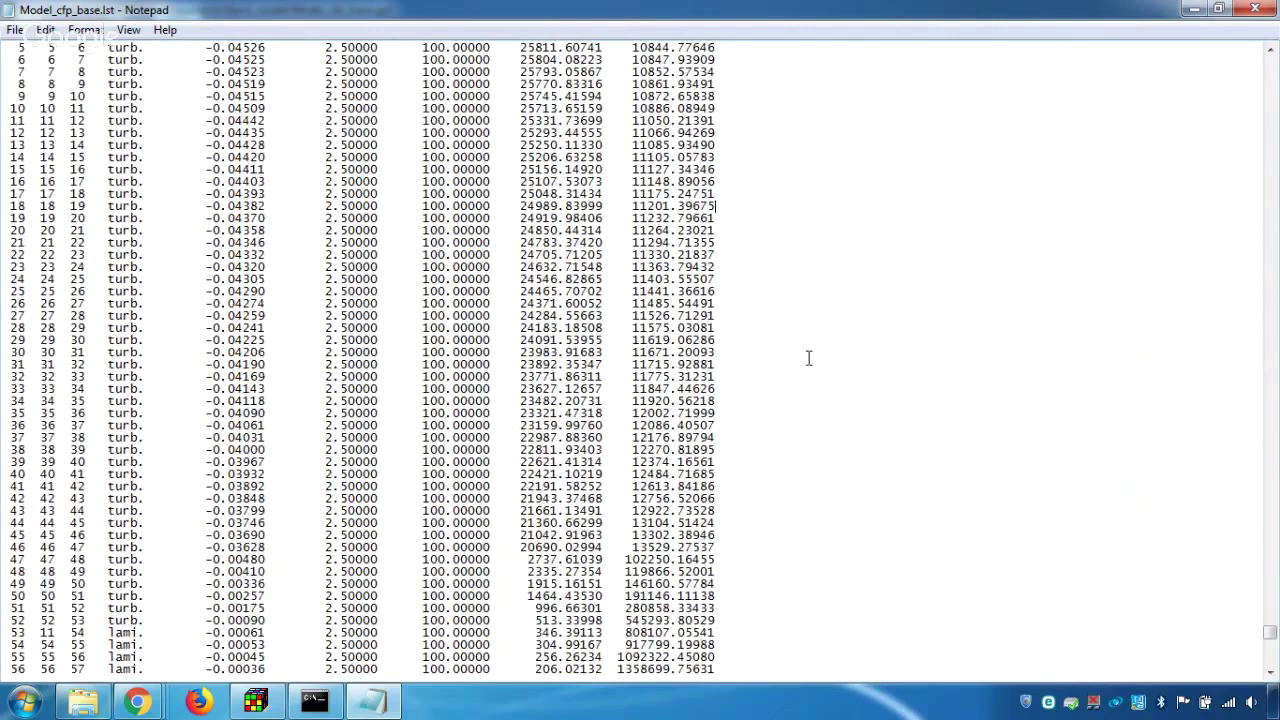
- Scroll to the BUDGET OF THE PIPE SYSTEM and NODE WATER BUDGET sections
scroll(809, 358, down, 20)
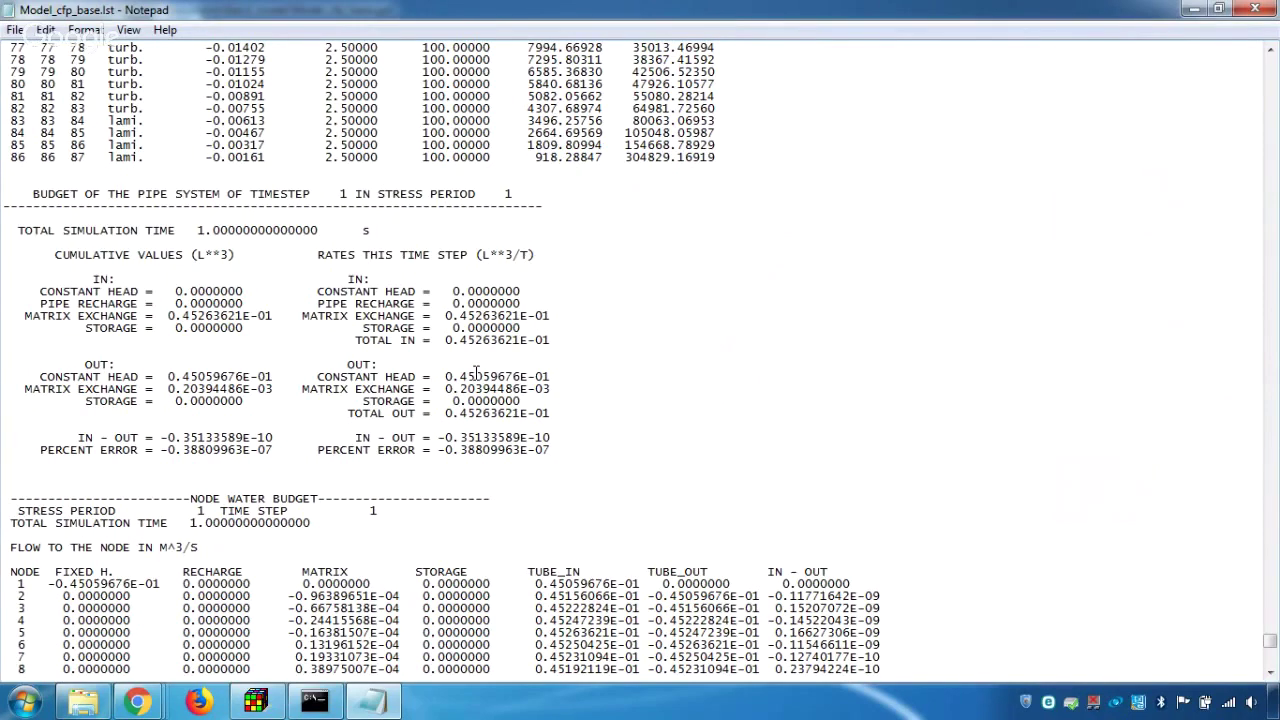
scroll(476, 373, down, 1)
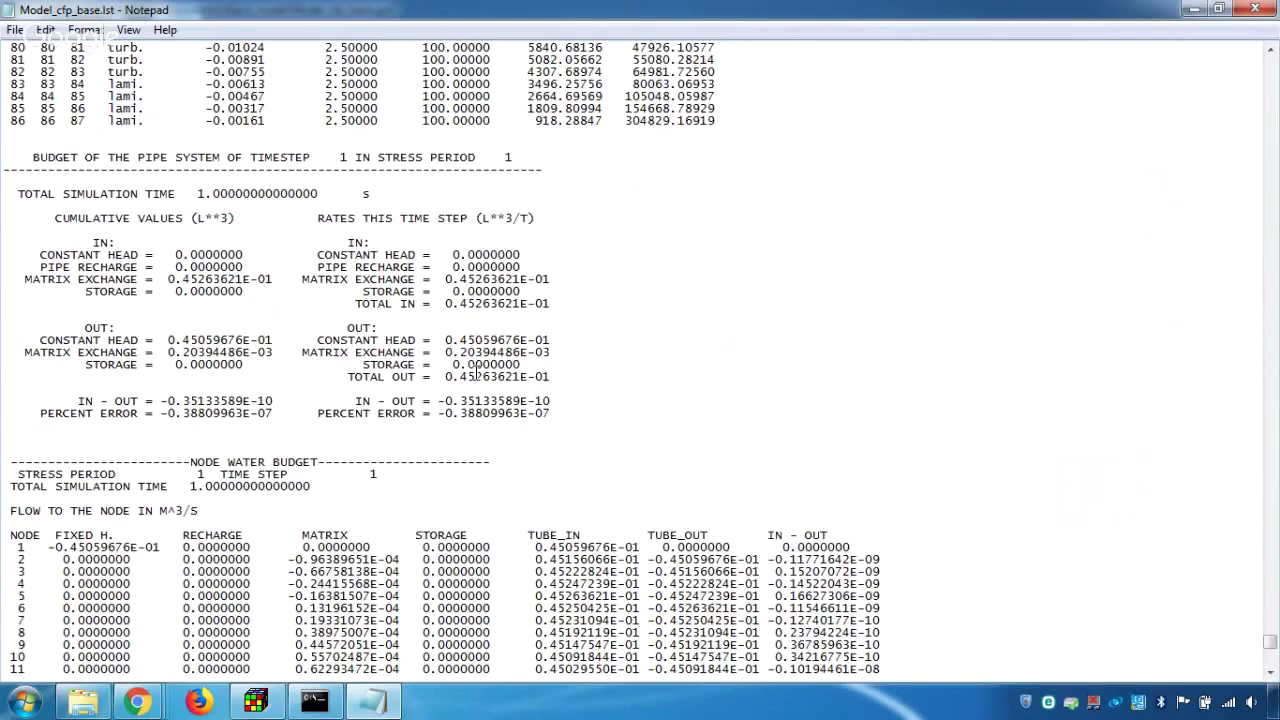
- Scroll through the node water budget to the whole-model volumetric budget showing 0.00 discrepancy
scroll(476, 373, down, 7)
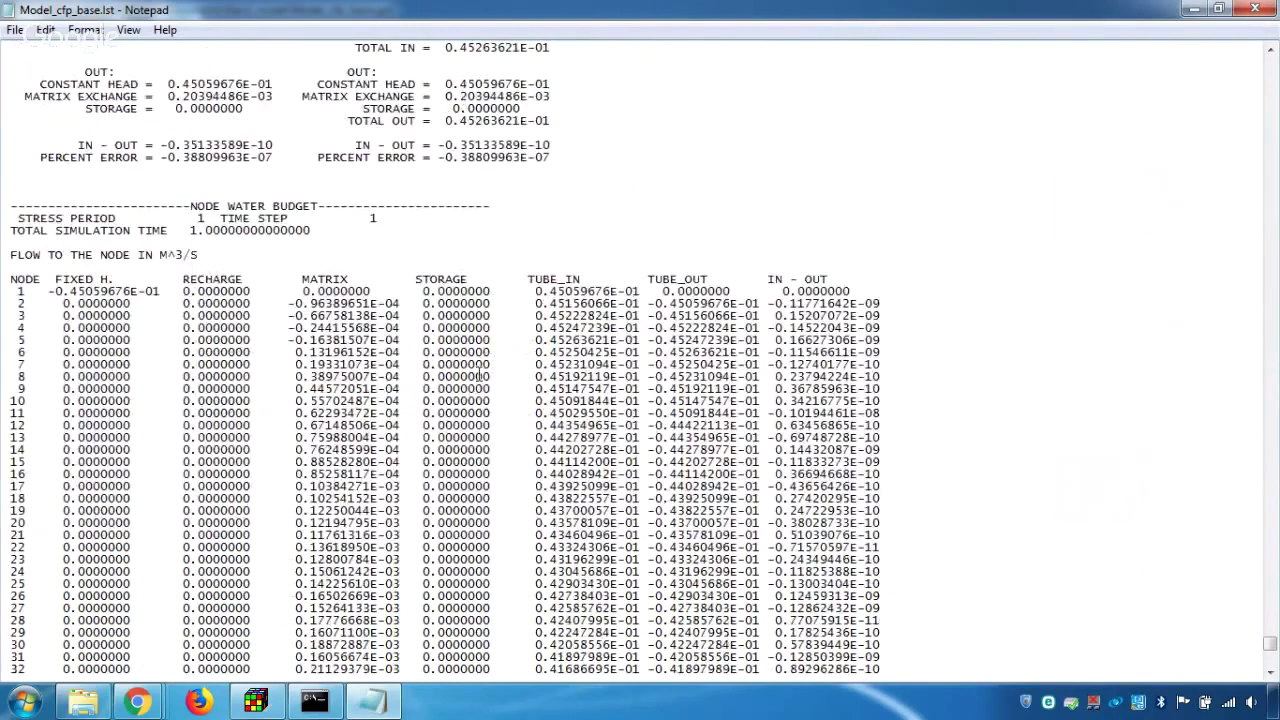
scroll(373, 303, down, 1)
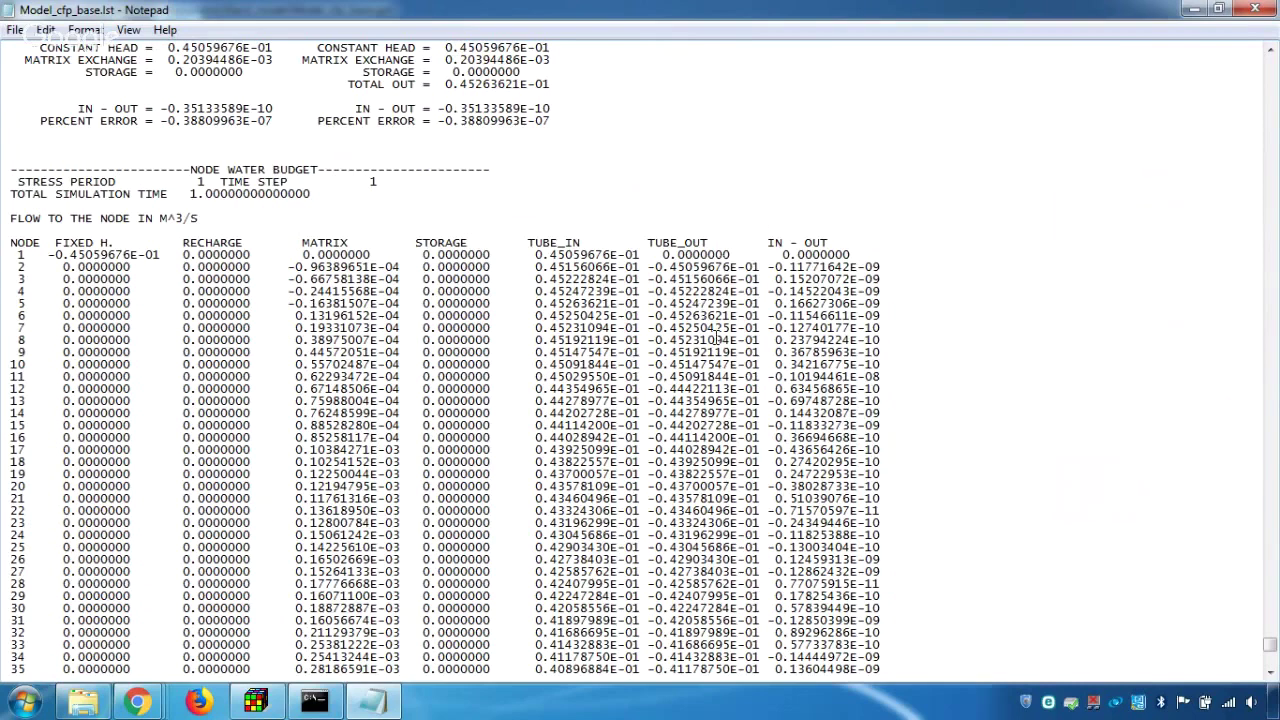
scroll(716, 340, down, 1)
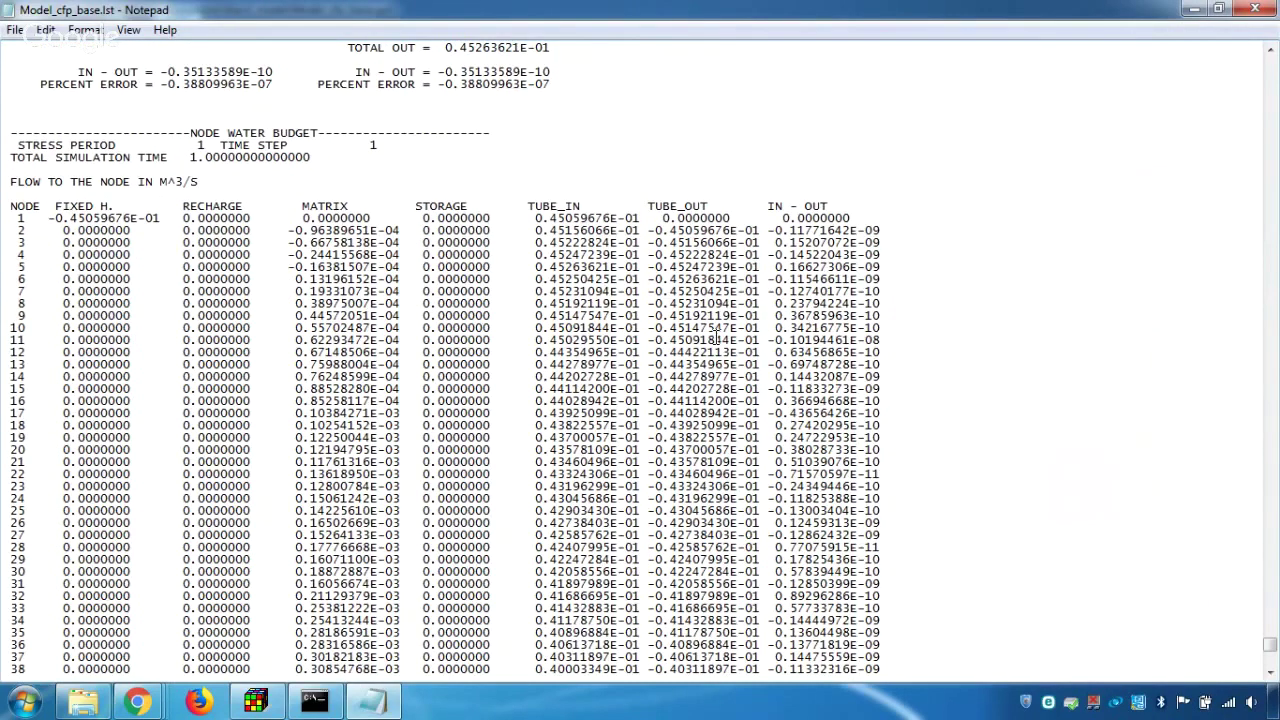
scroll(716, 340, down, 14)
scroll(725, 390, down, 15)
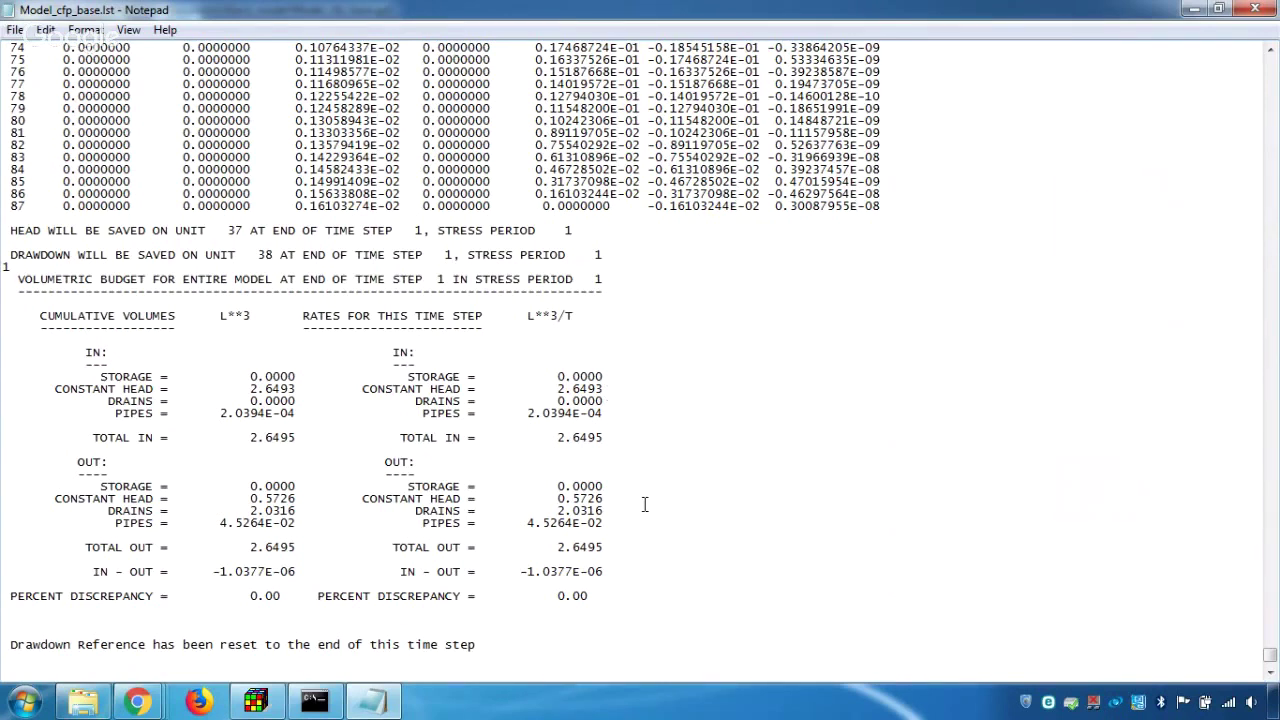
- Scroll to the time summary and elapsed run time at the file's end, then return to ModelMuse
scroll(645, 504, down, 1)
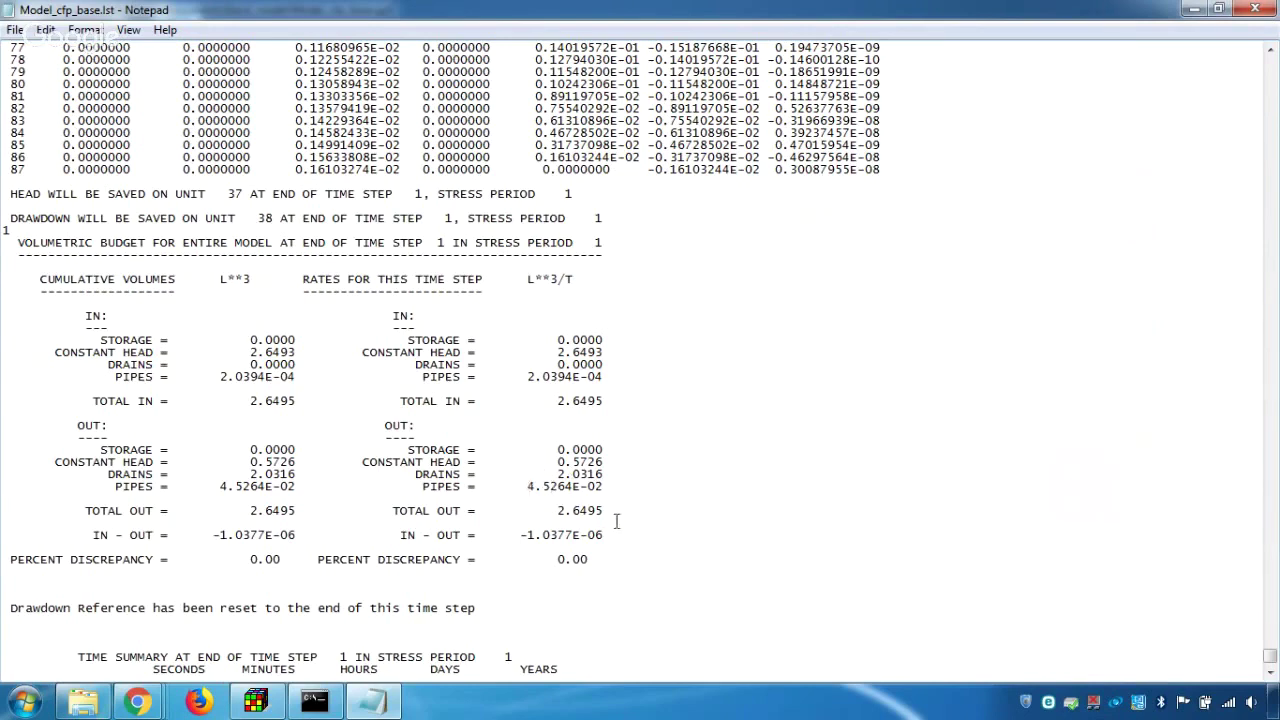
scroll(617, 521, down, 3)
scroll(617, 521, down, 1)
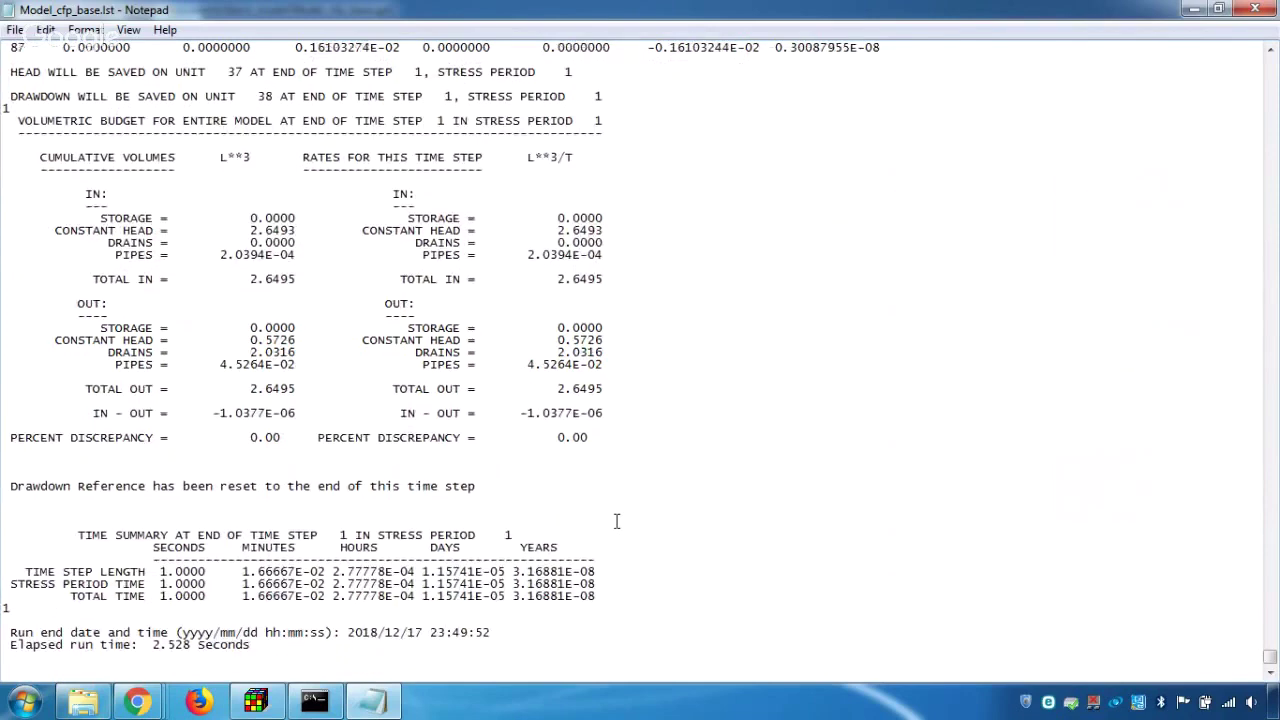
click(256, 702)
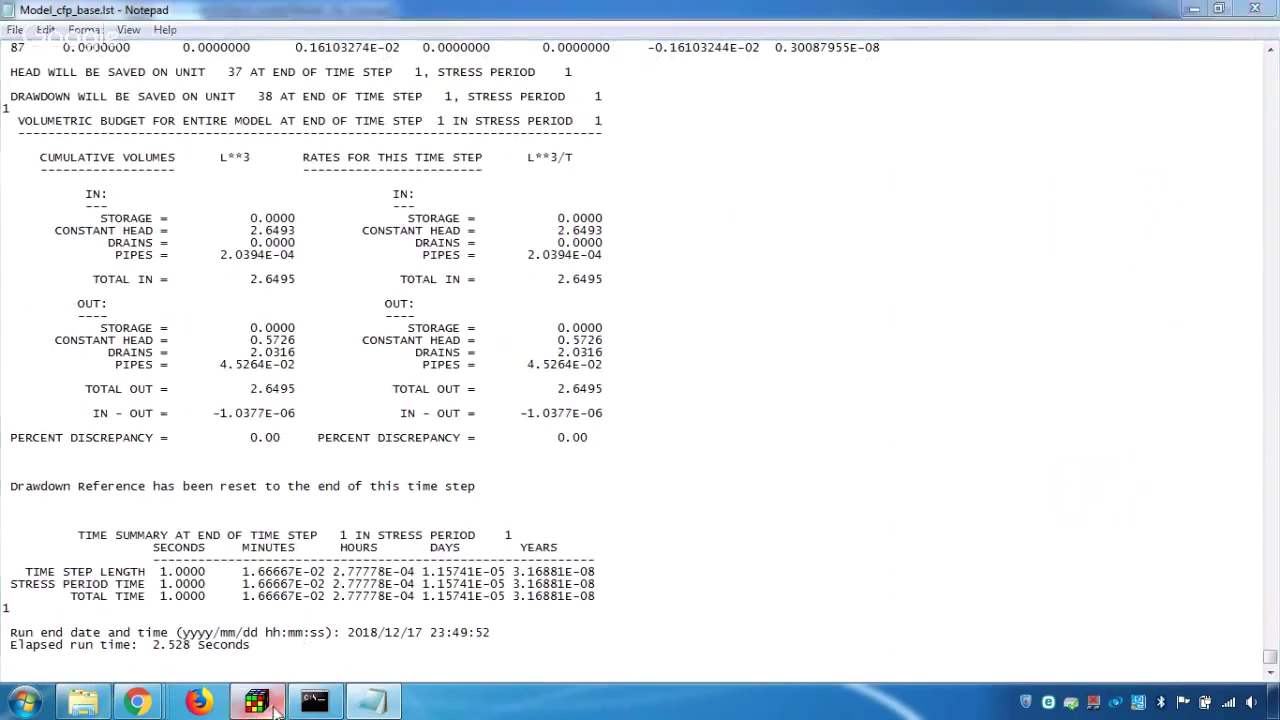
- Import Model_cfp_base.fhd heads as a color grid, updating the existing data sets
scroll(576, 320, down, 3)
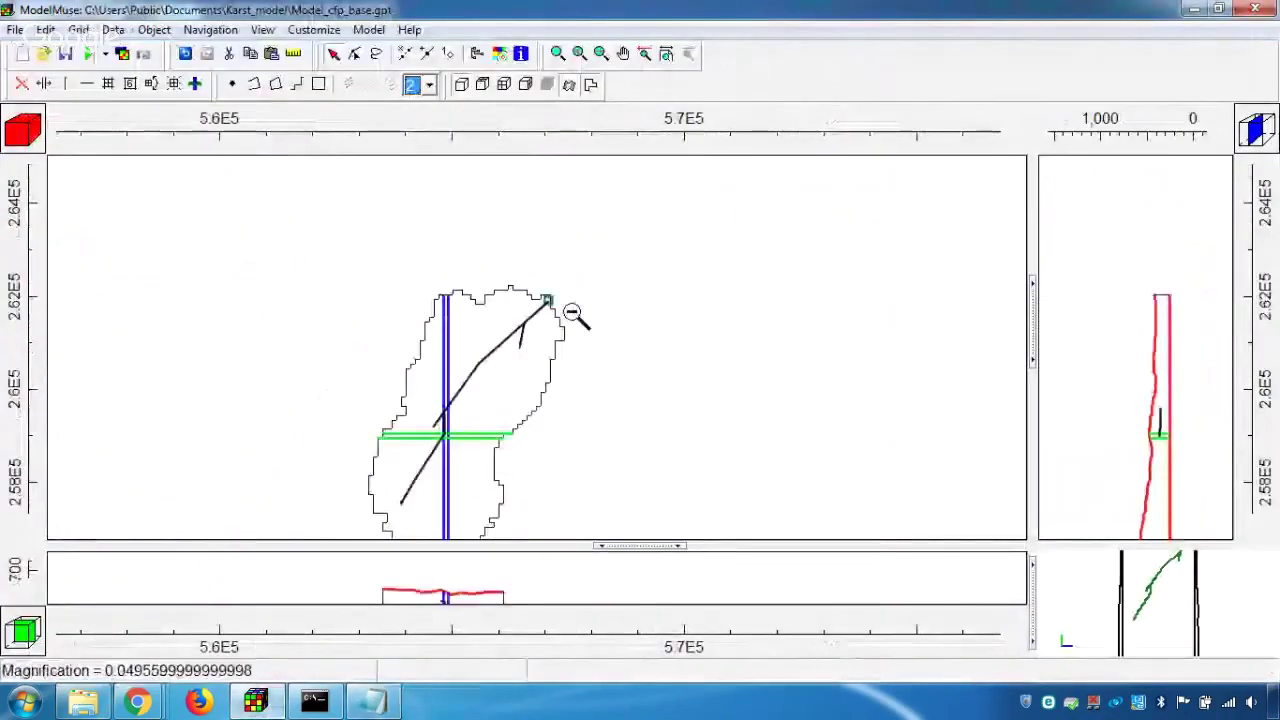
click(122, 57)
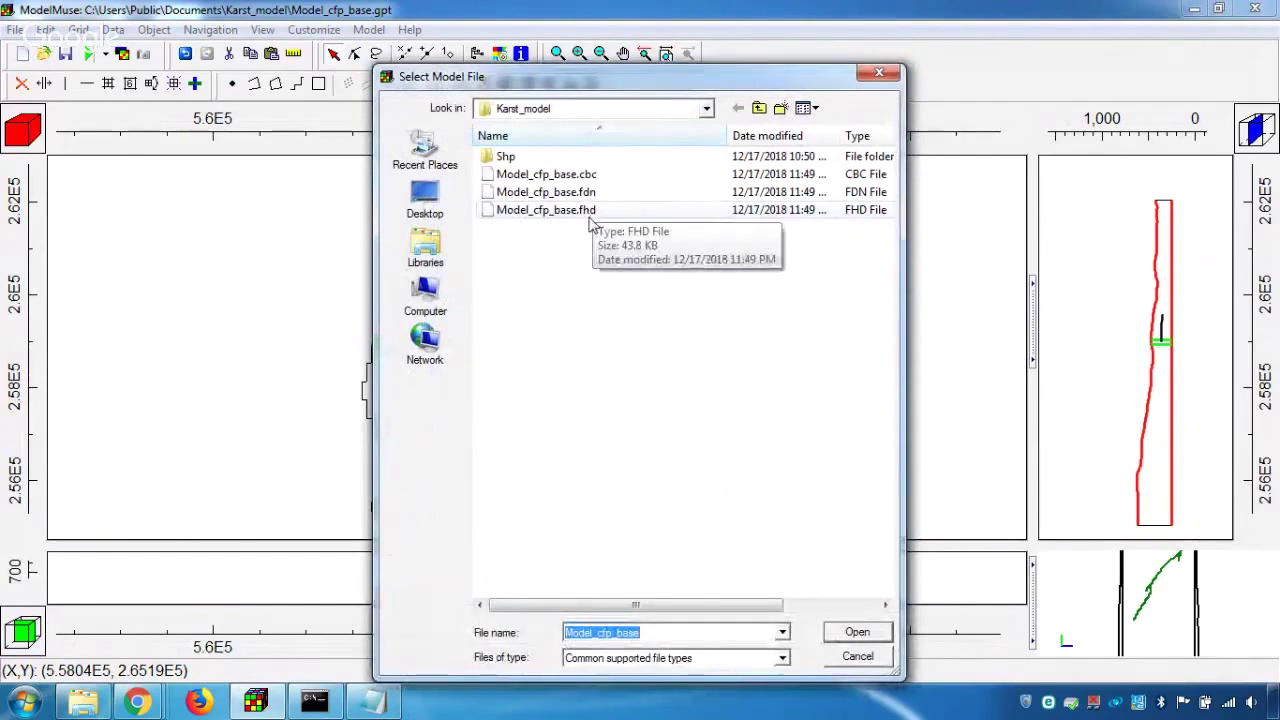
click(590, 218)
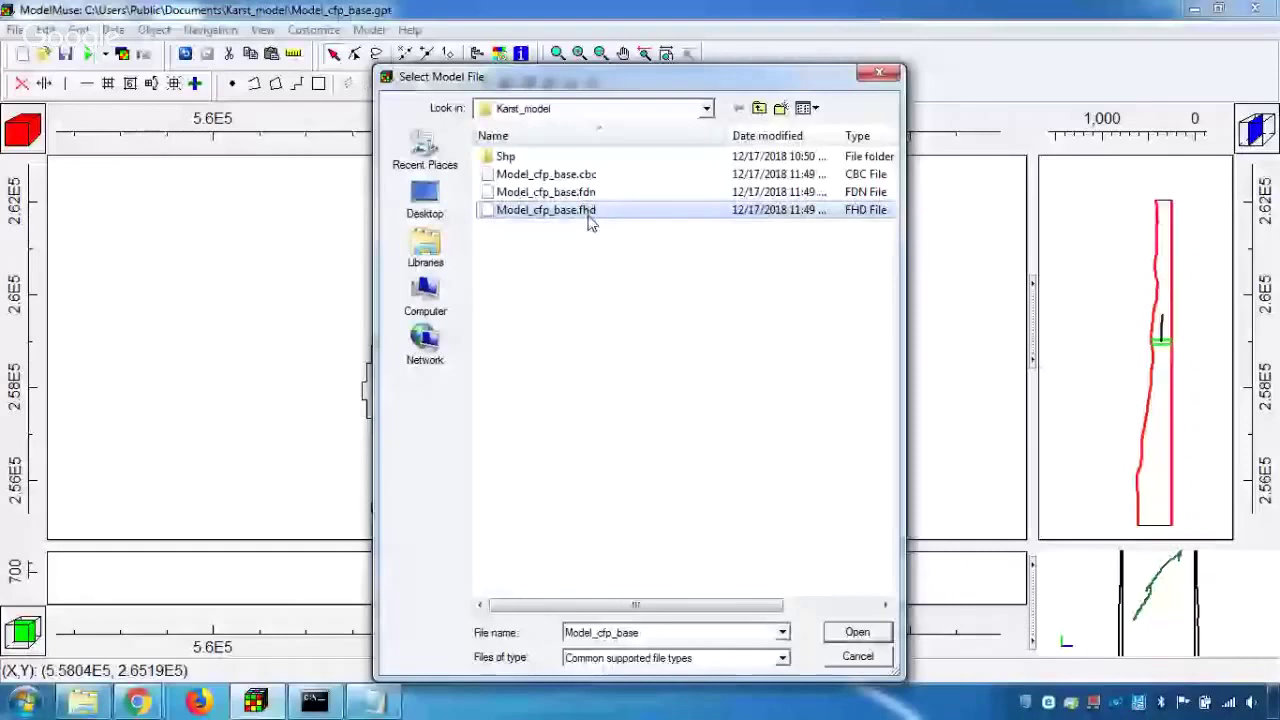
click(878, 634)
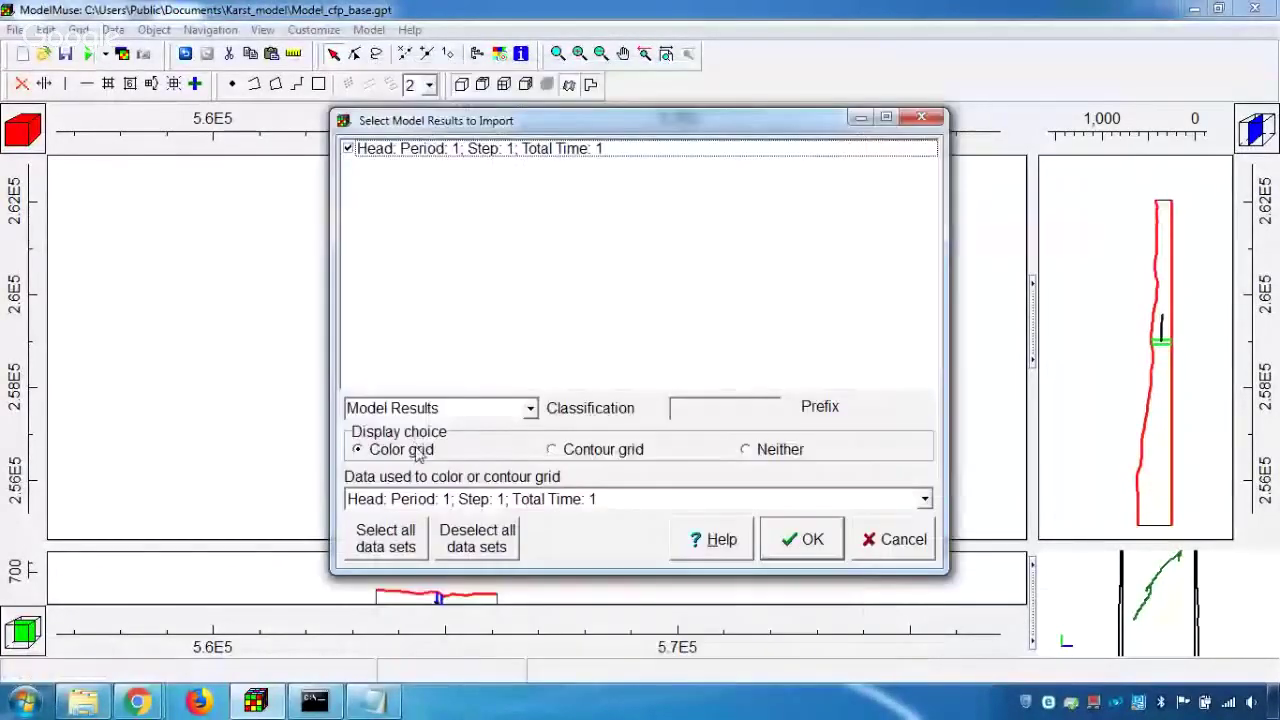
click(813, 541)
click(565, 380)
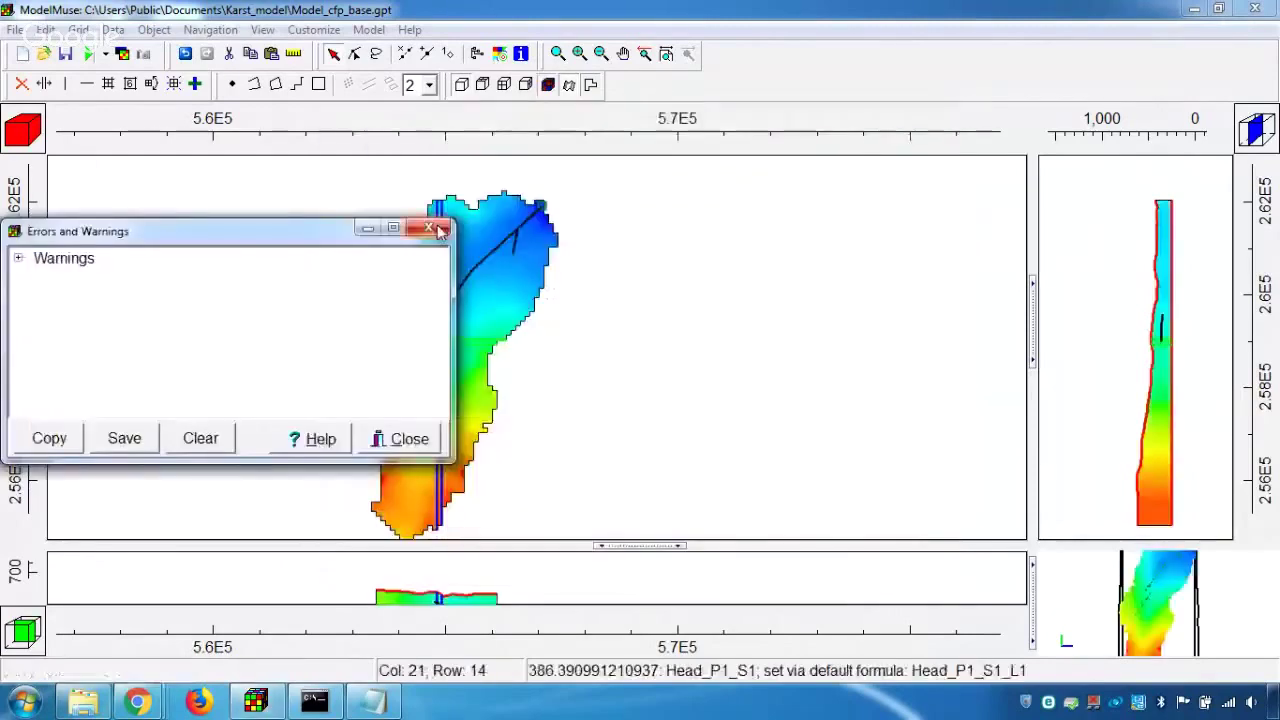
- Close the Errors and Warnings window to reveal the head color grid
click(440, 231)
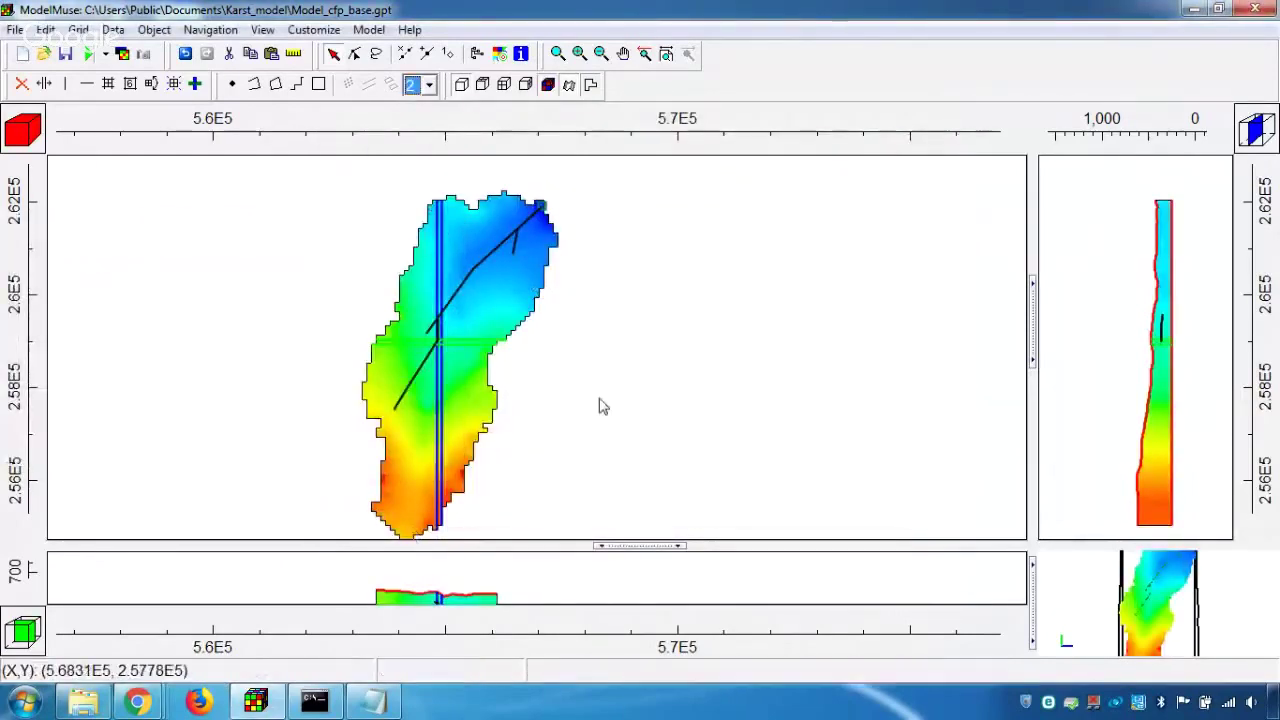